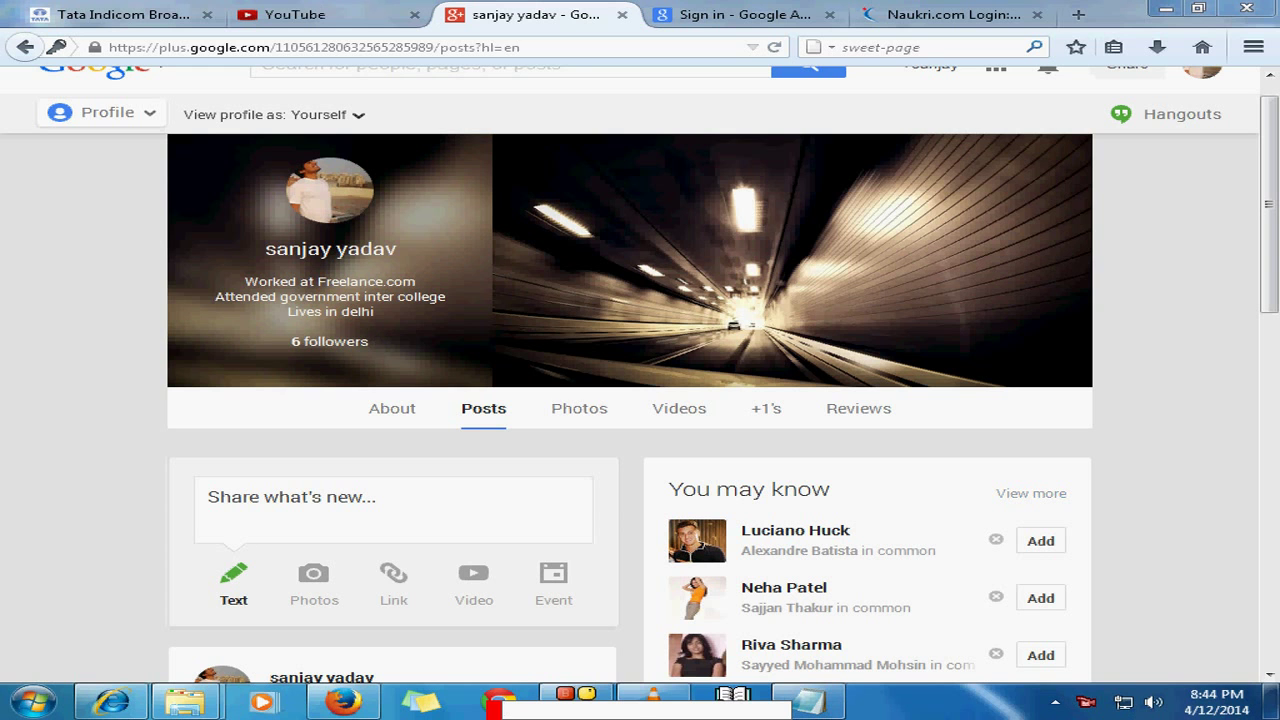
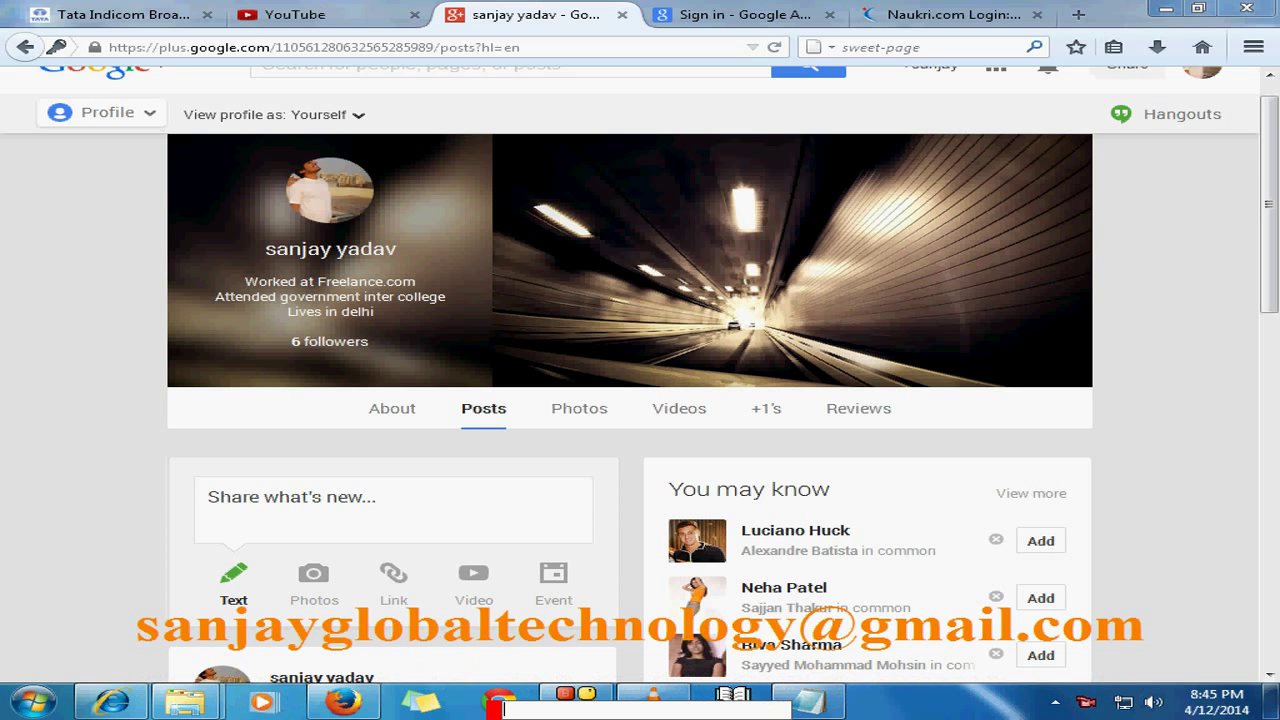
Step: Reveal the hidden notification-area icons and bring up the local web server's menu
scroll(640, 400, up, 1)
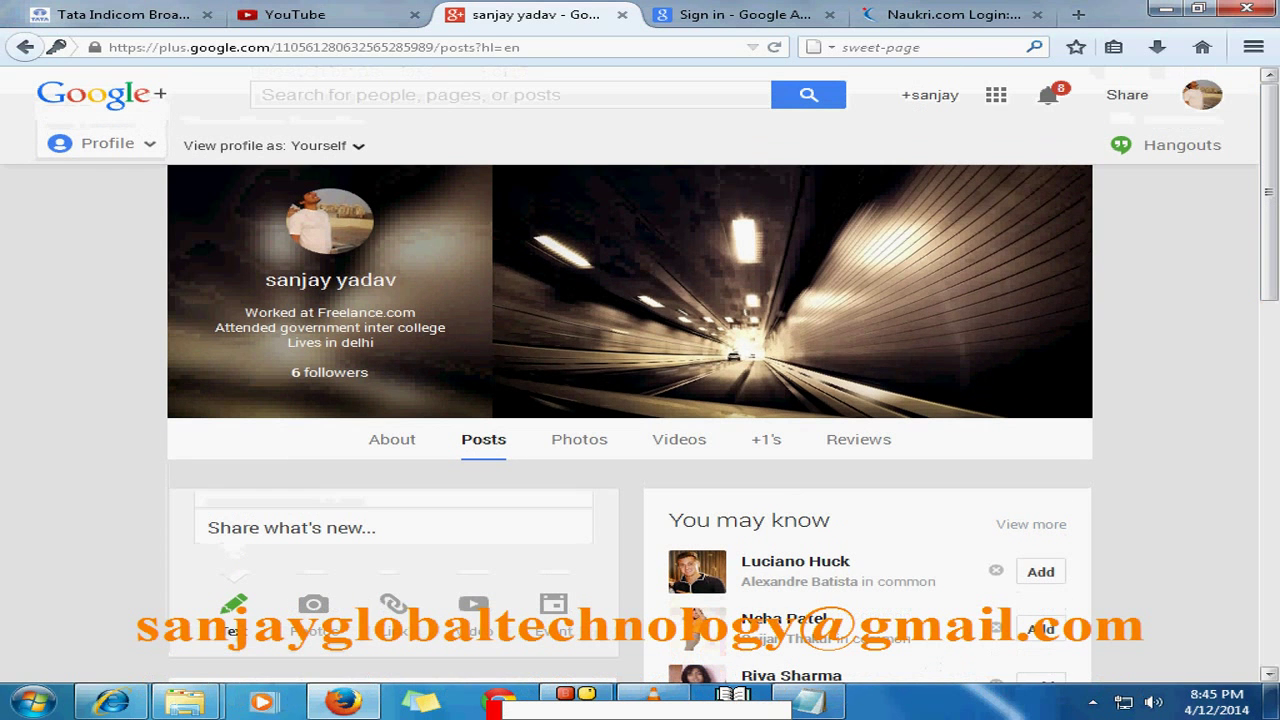
click(1093, 702)
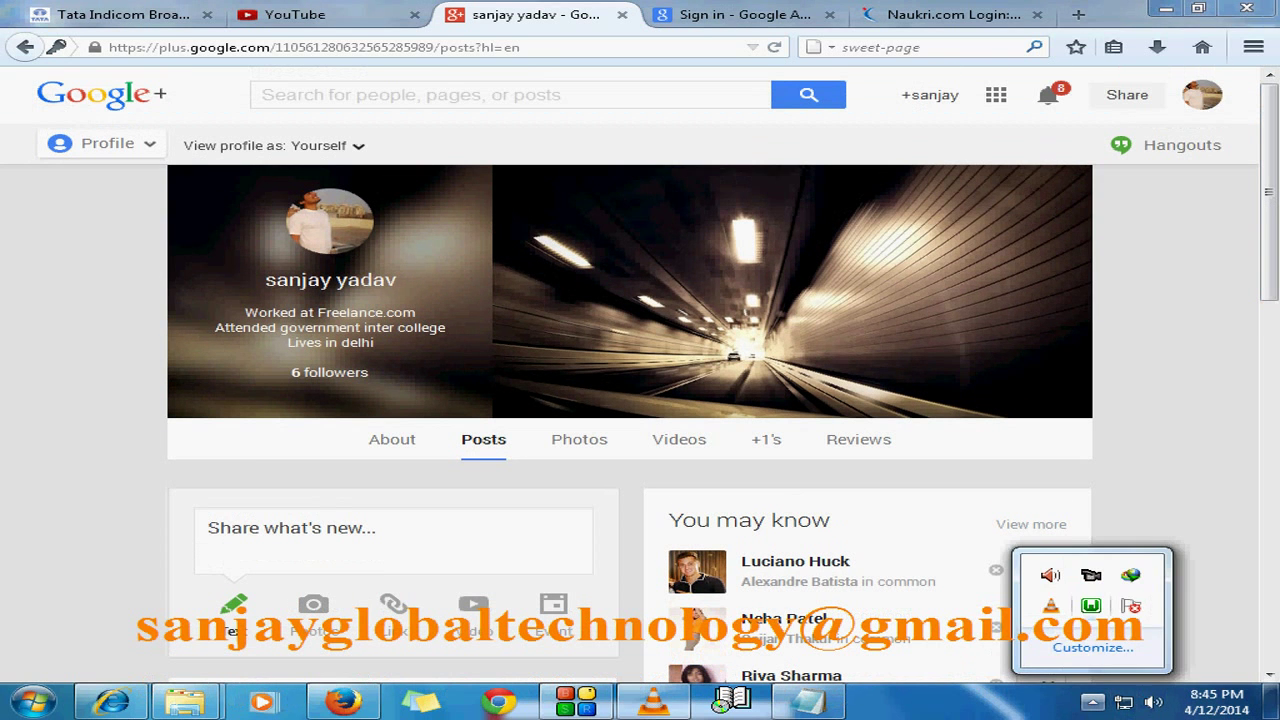
click(1091, 605)
Step: Launch phpMyAdmin from the WAMP menu, then open the project database from the home page
click(1130, 391)
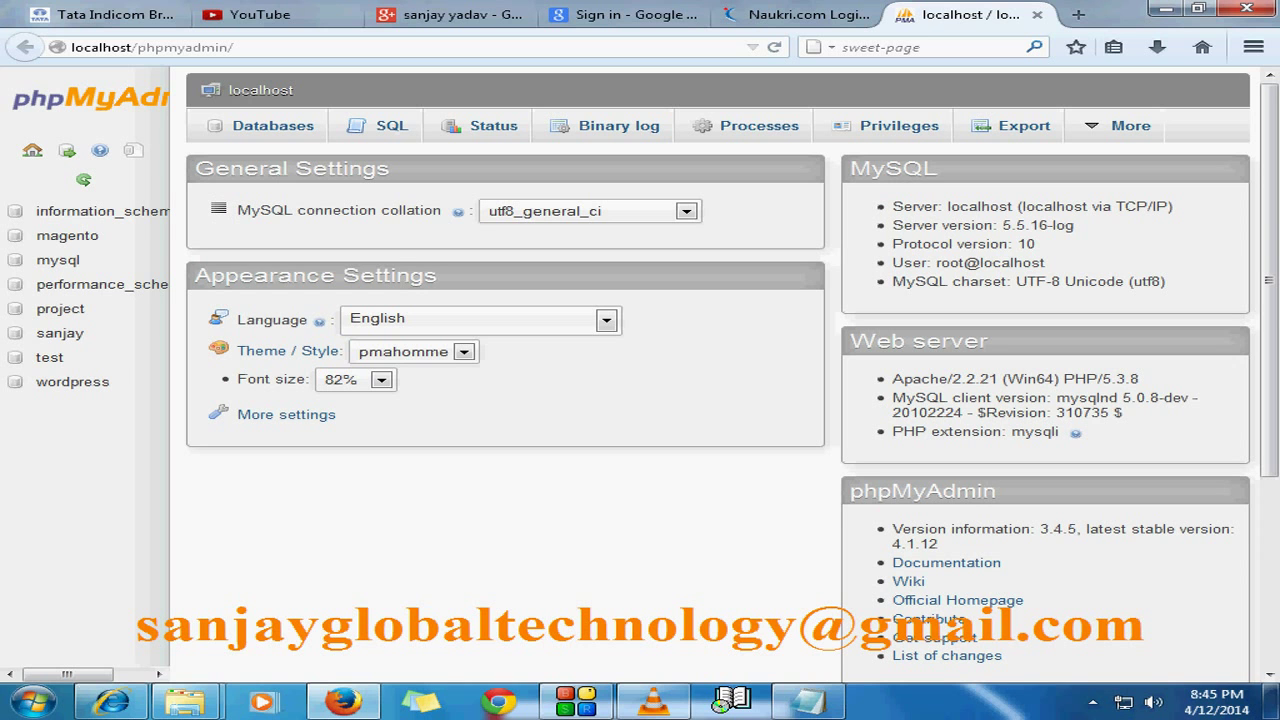
click(60, 333)
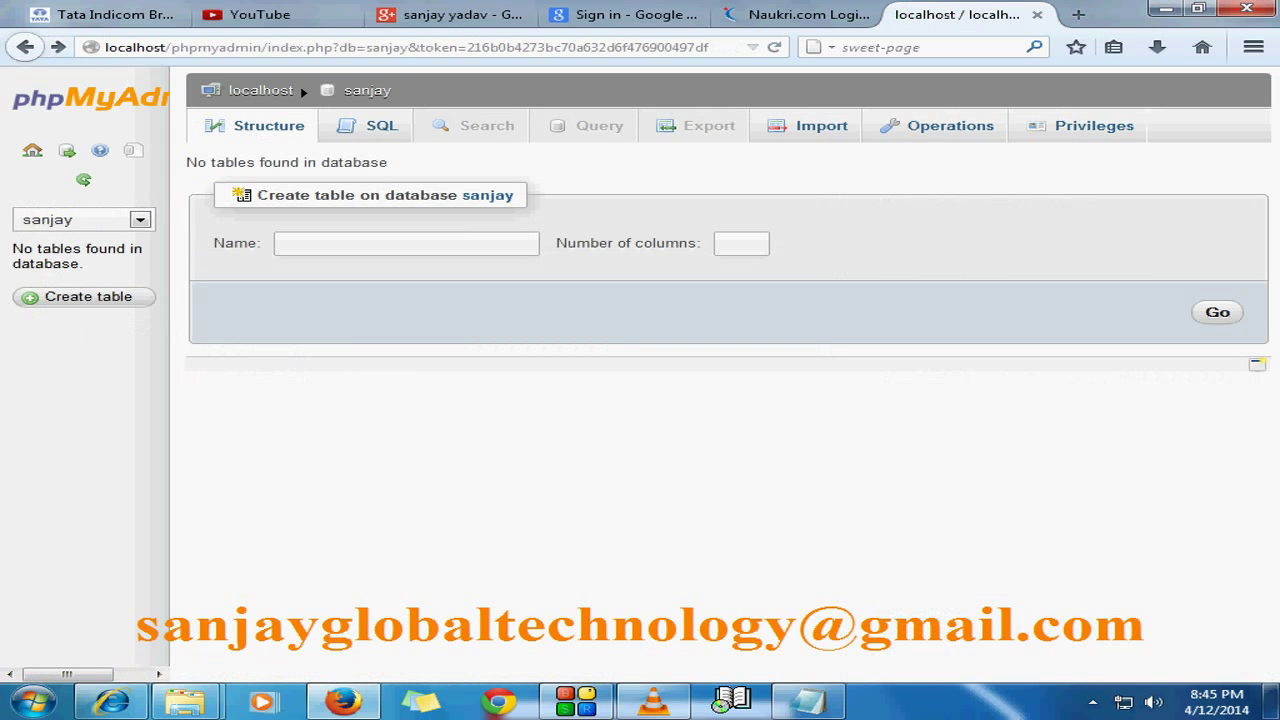
click(300, 86)
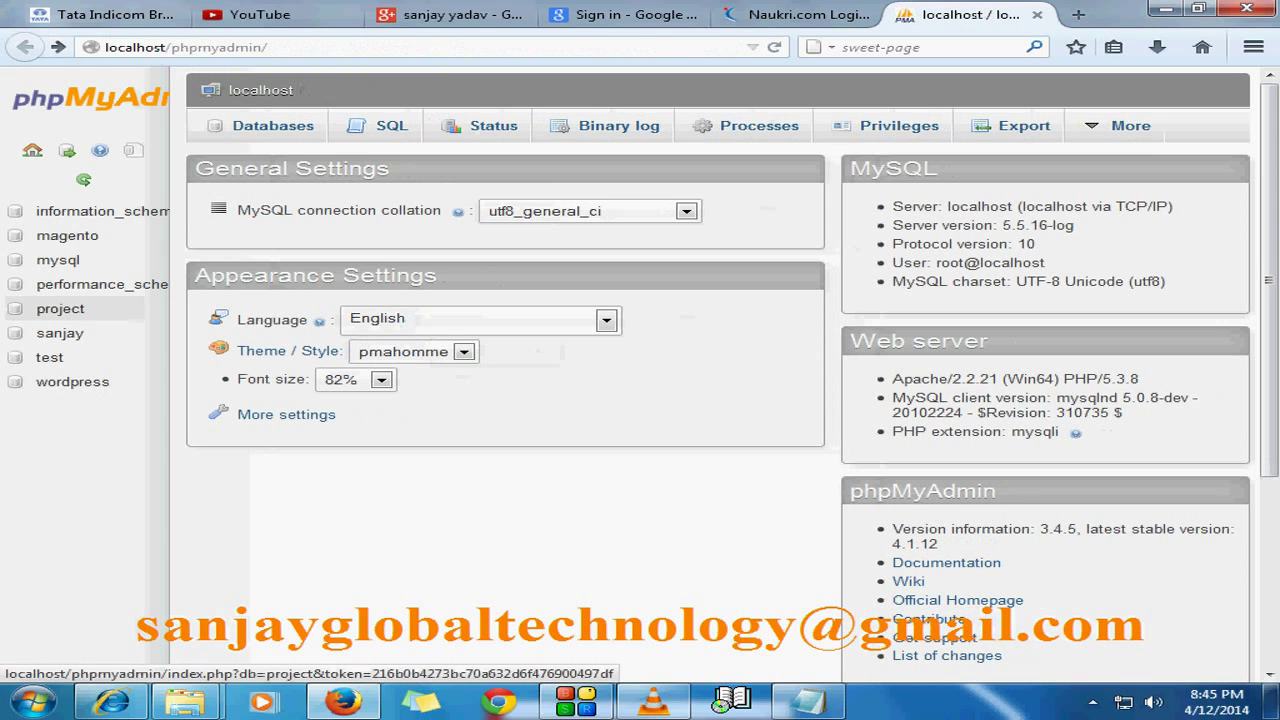
click(60, 308)
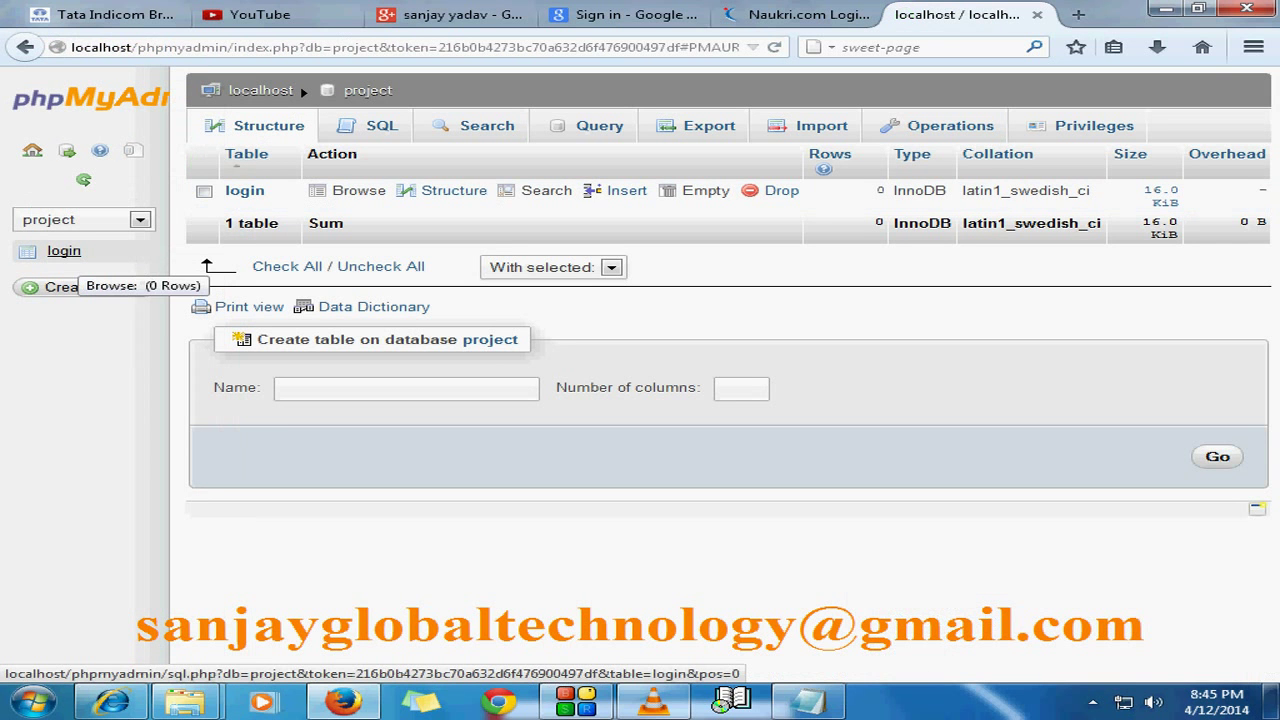
Step: Open the login table's Structure page showing user_id, email and password
click(64, 251)
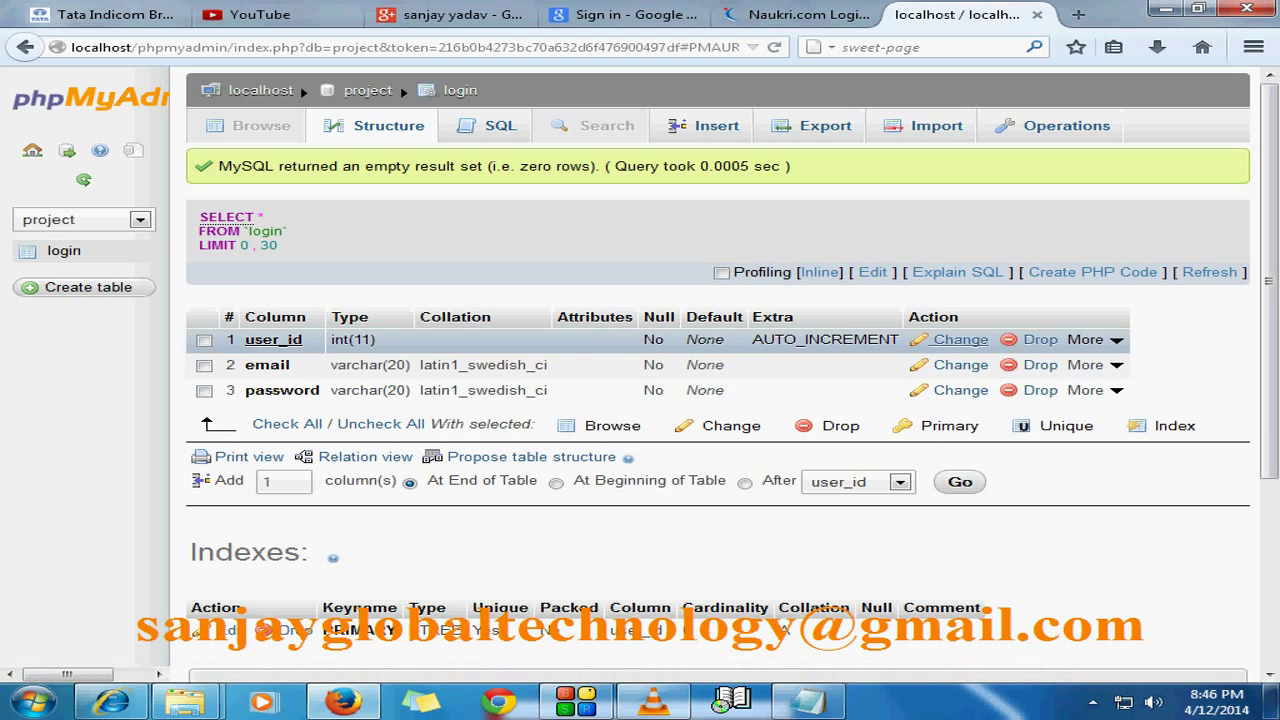
click(958, 340)
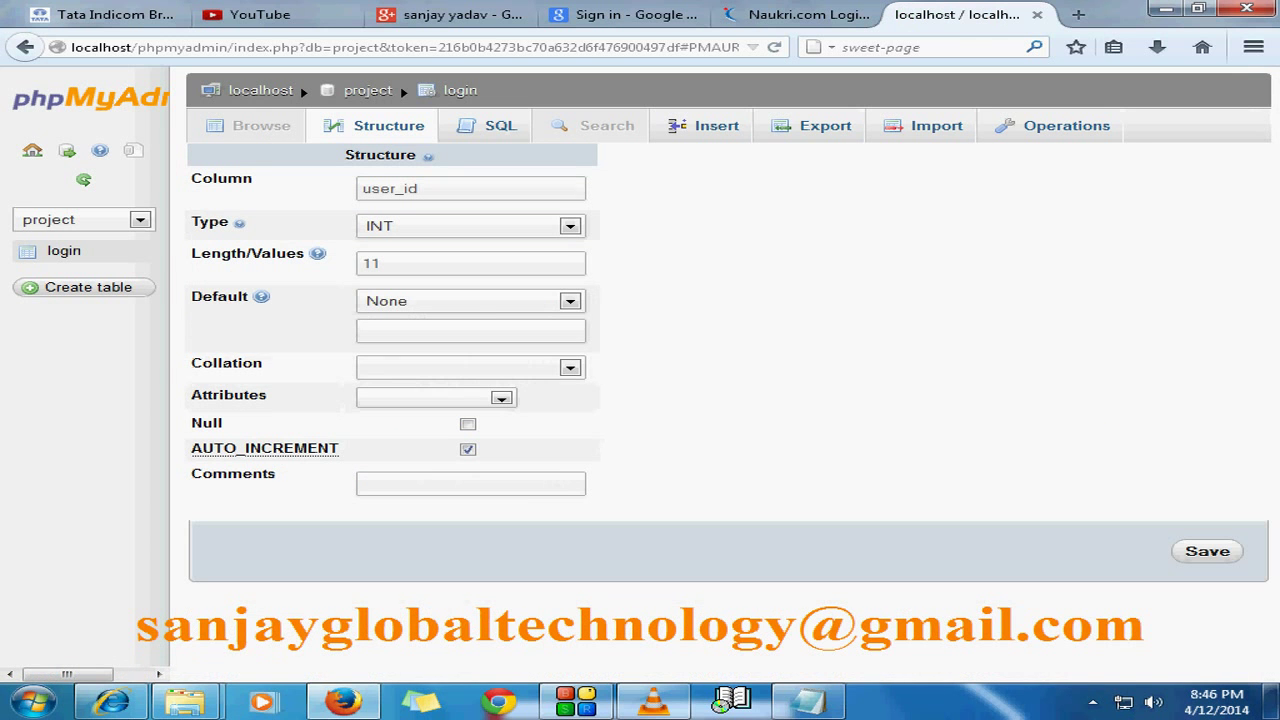
key(alt+Left)
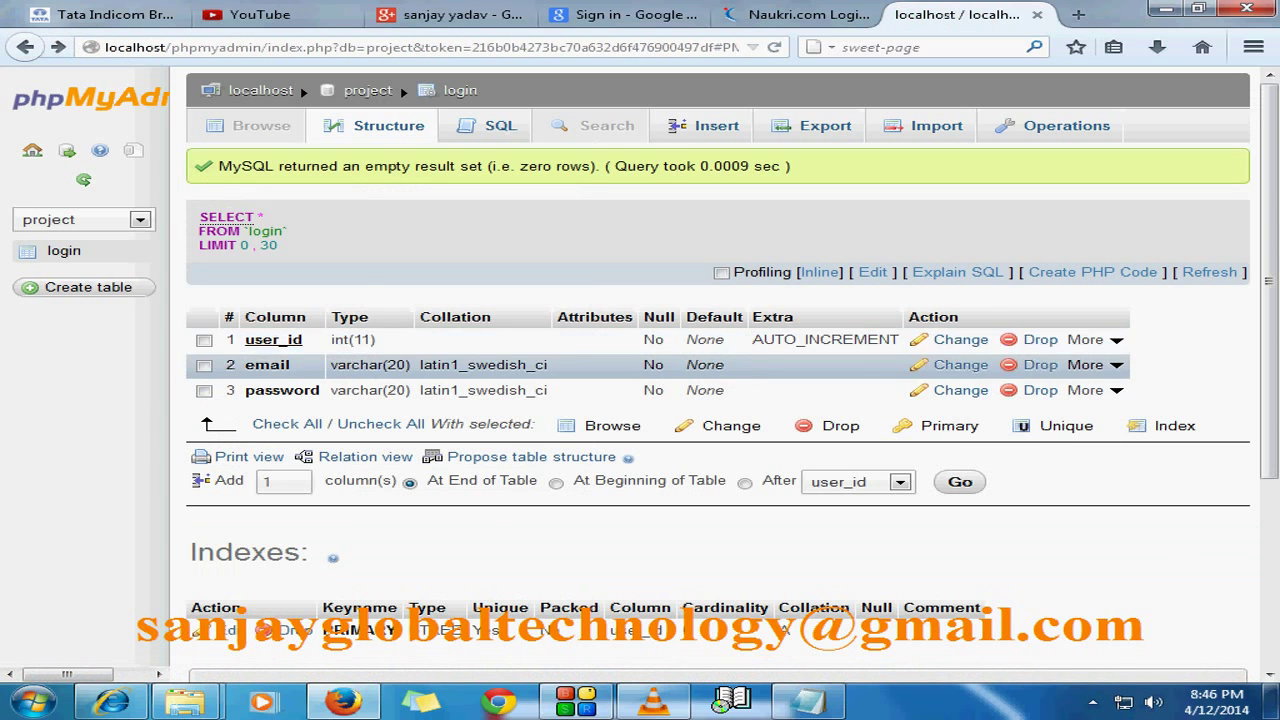
mouse_move(1095, 339)
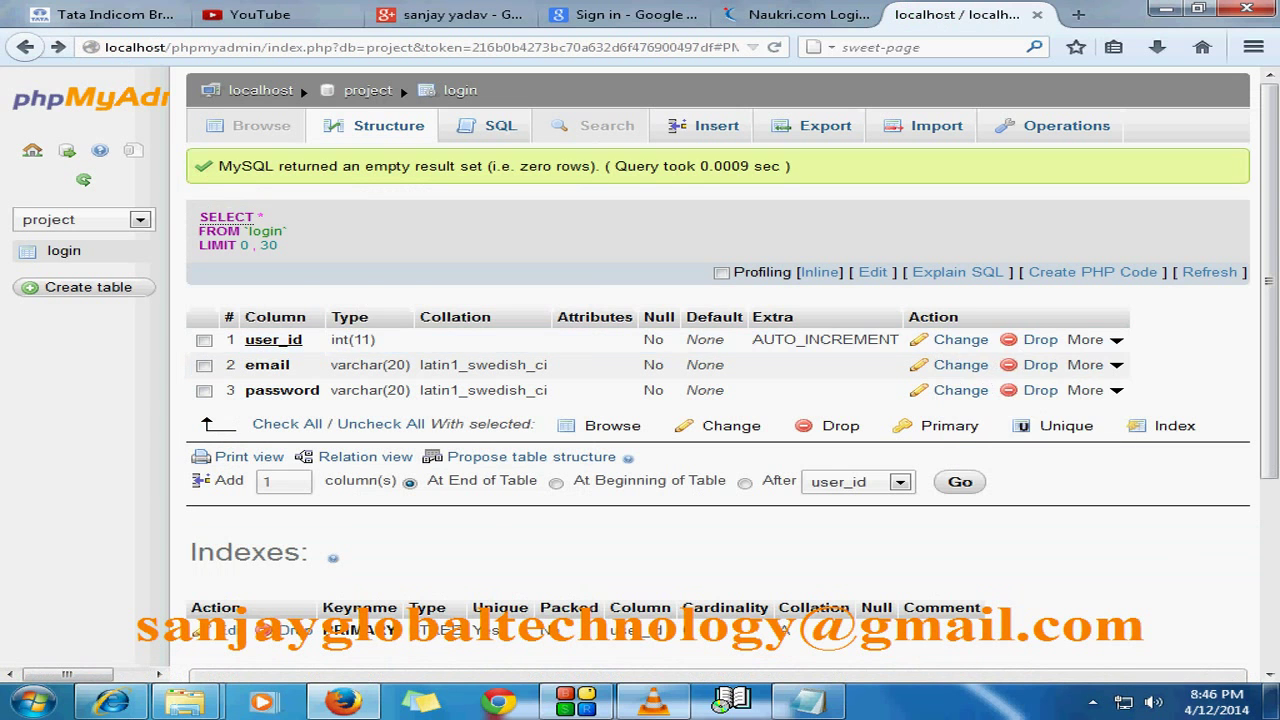
Step: Mark the user_id and password columns of login and choose Drop for them
triple_click(945, 478)
click(1095, 339)
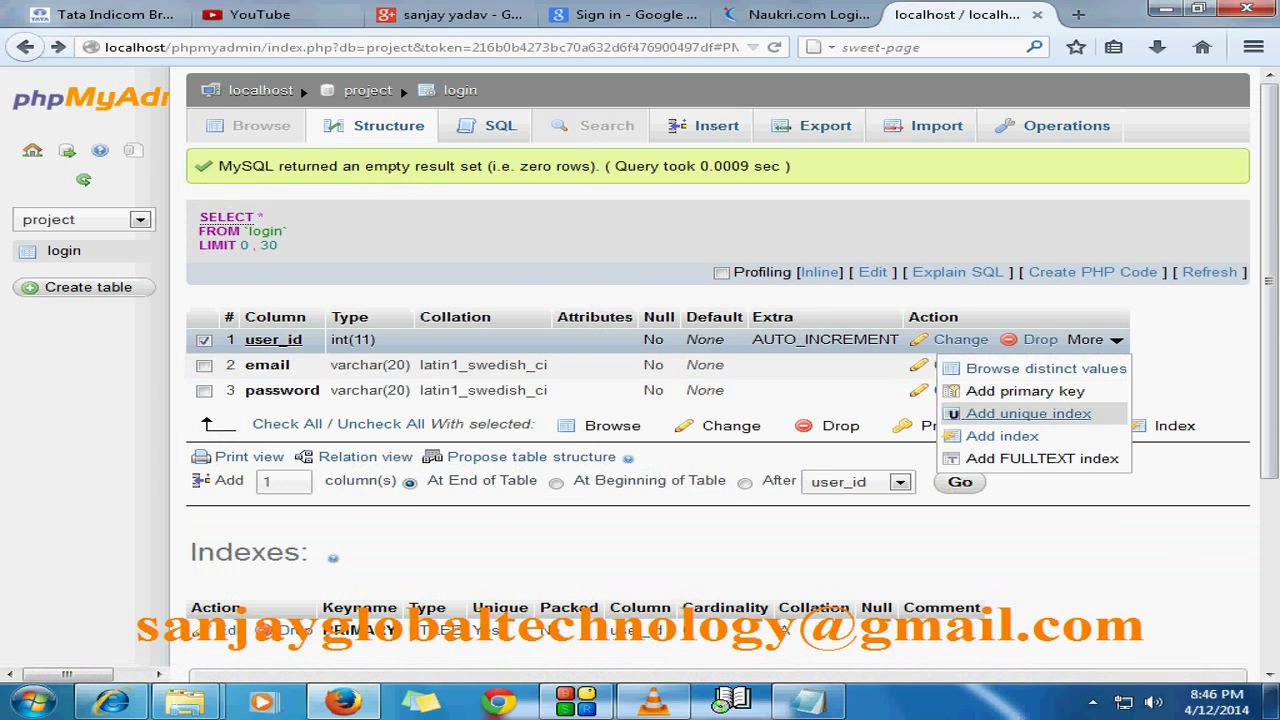
click(1002, 436)
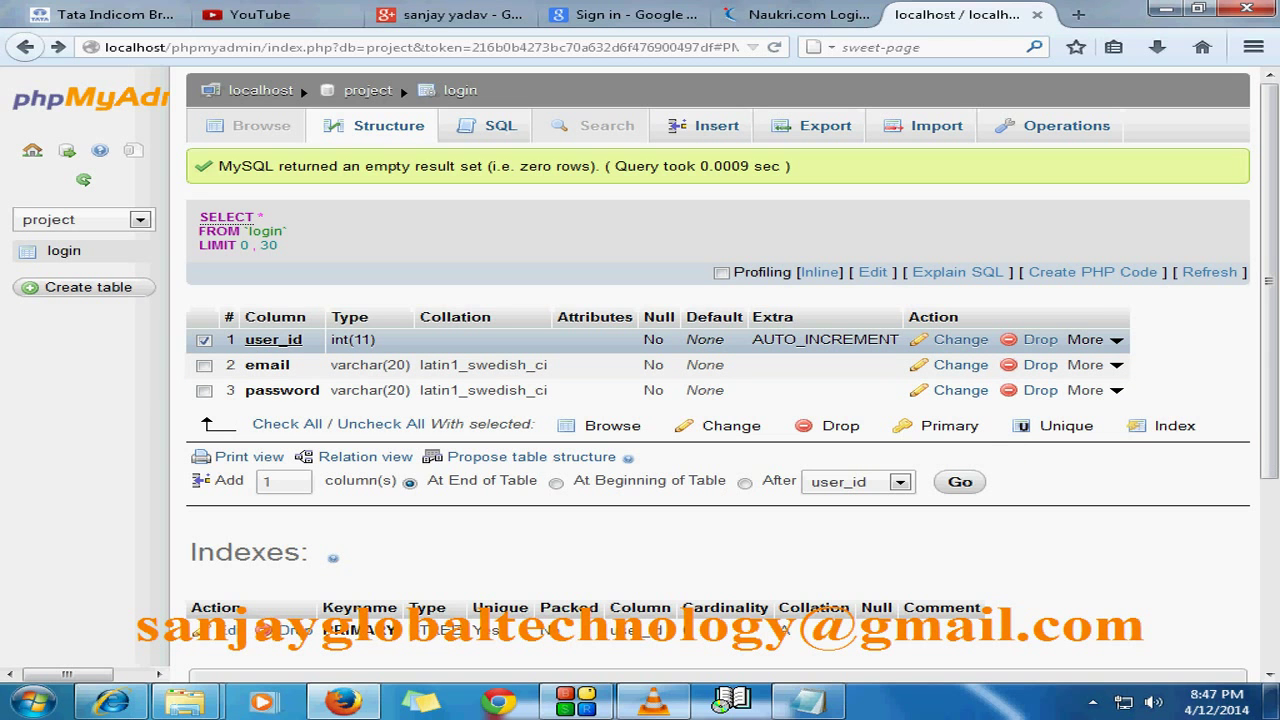
click(204, 391)
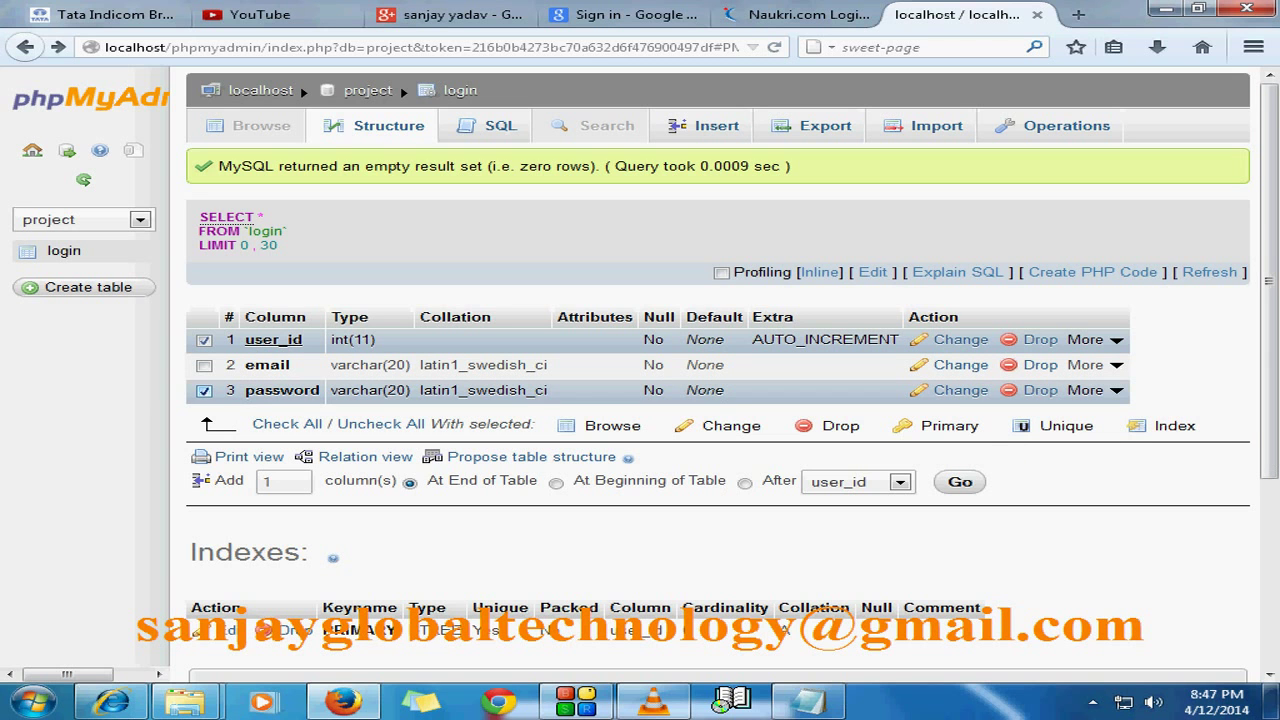
click(830, 426)
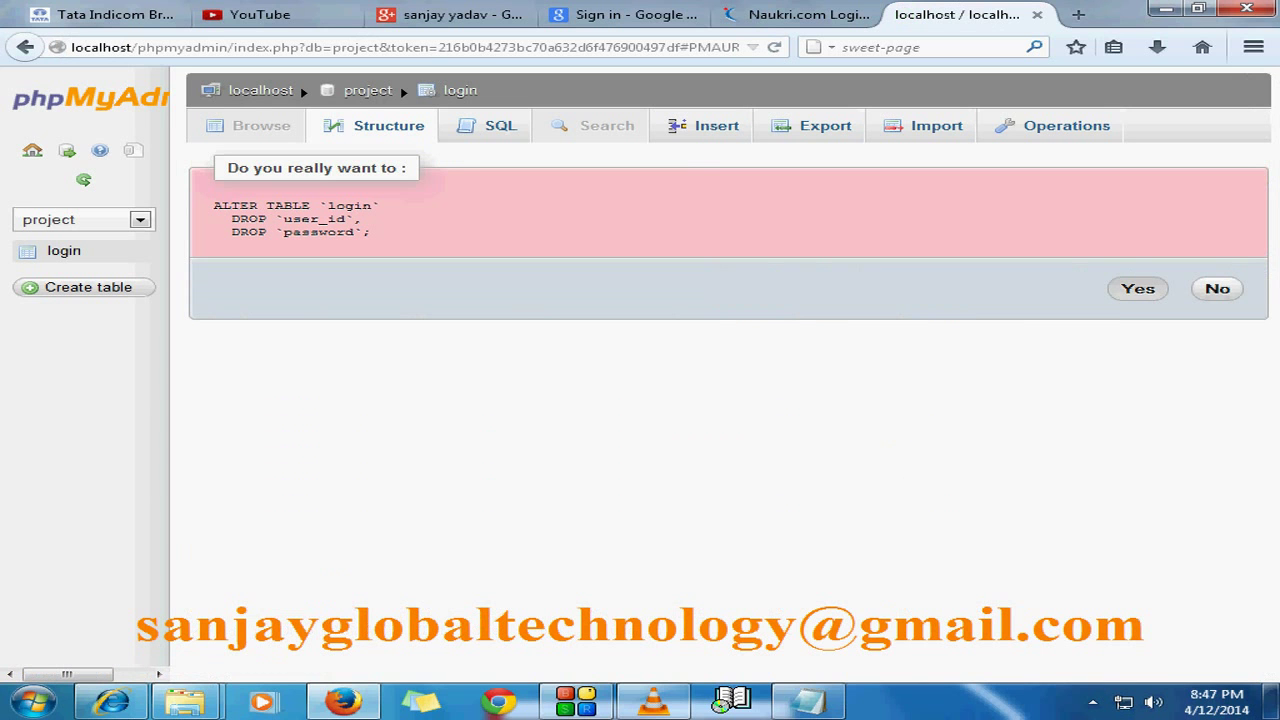
Step: Cancel the column drop and start creating a new index on 1 column
click(1217, 288)
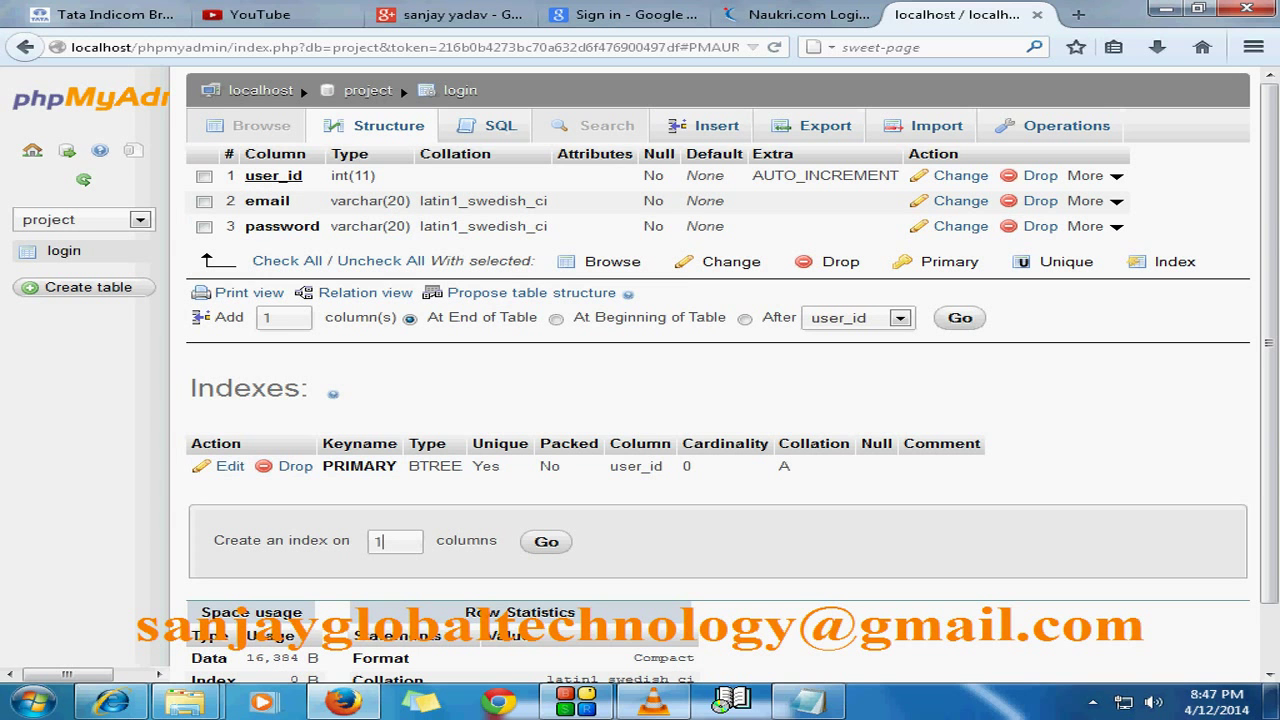
key(BackSpace)
text(1)
scroll(718, 375, down, 1)
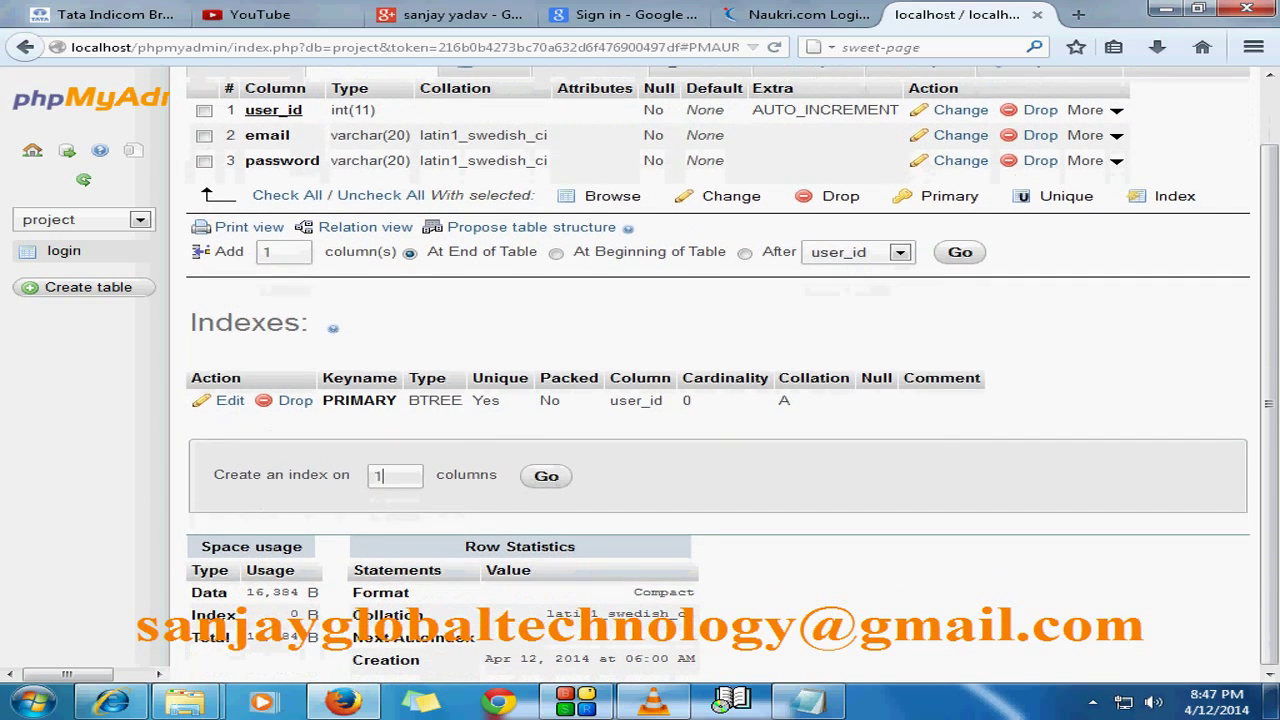
click(381, 475)
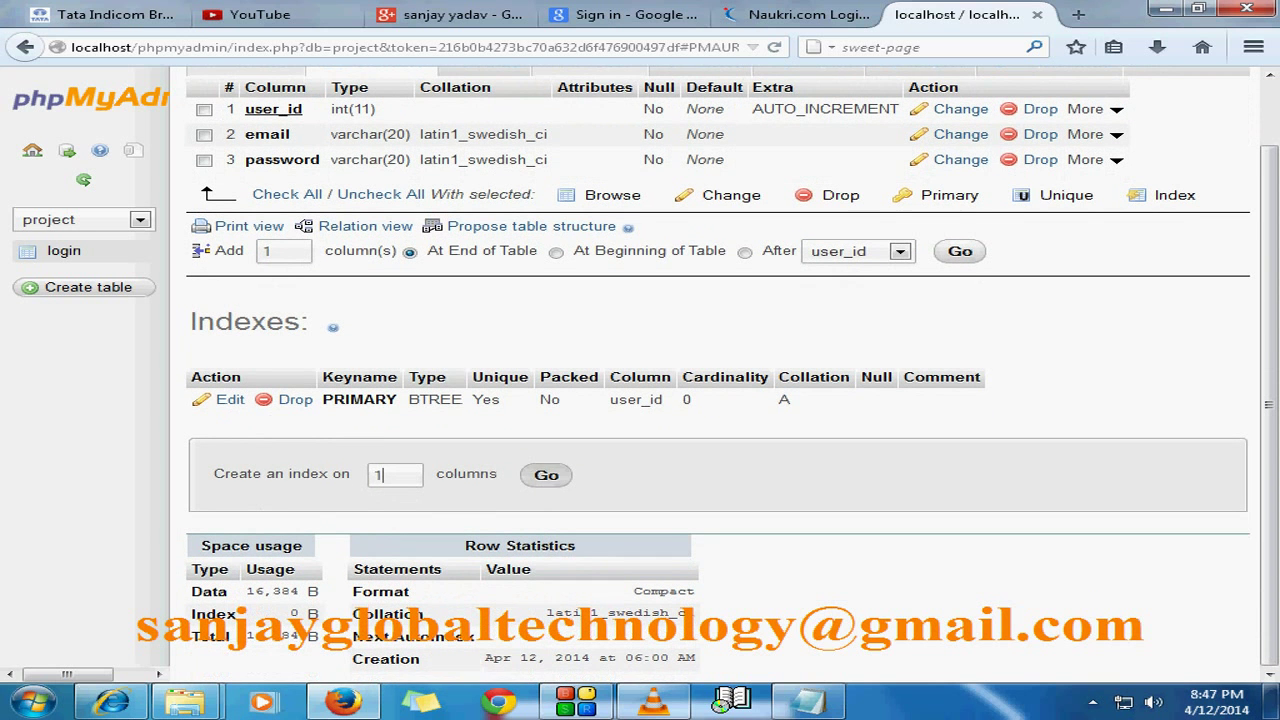
click(546, 475)
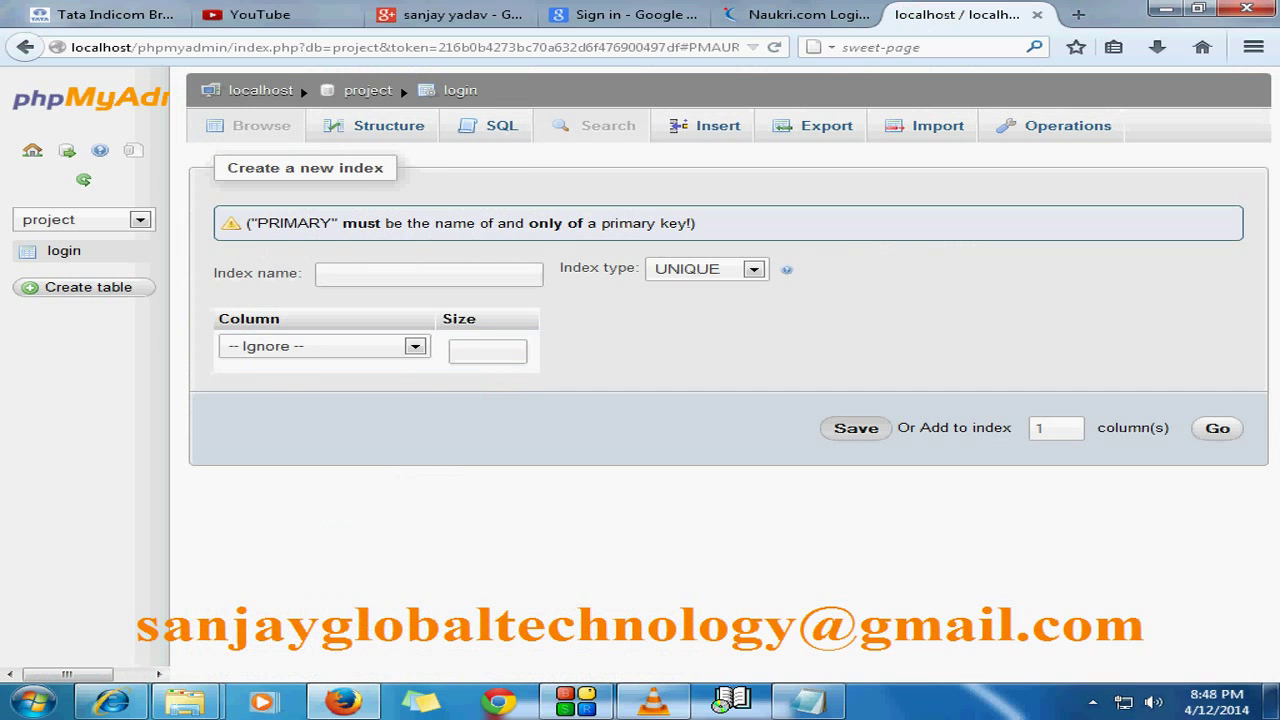
Step: Name the UNIQUE index 'uesr_address', add a second column slot, try saving, then go home
click(856, 428)
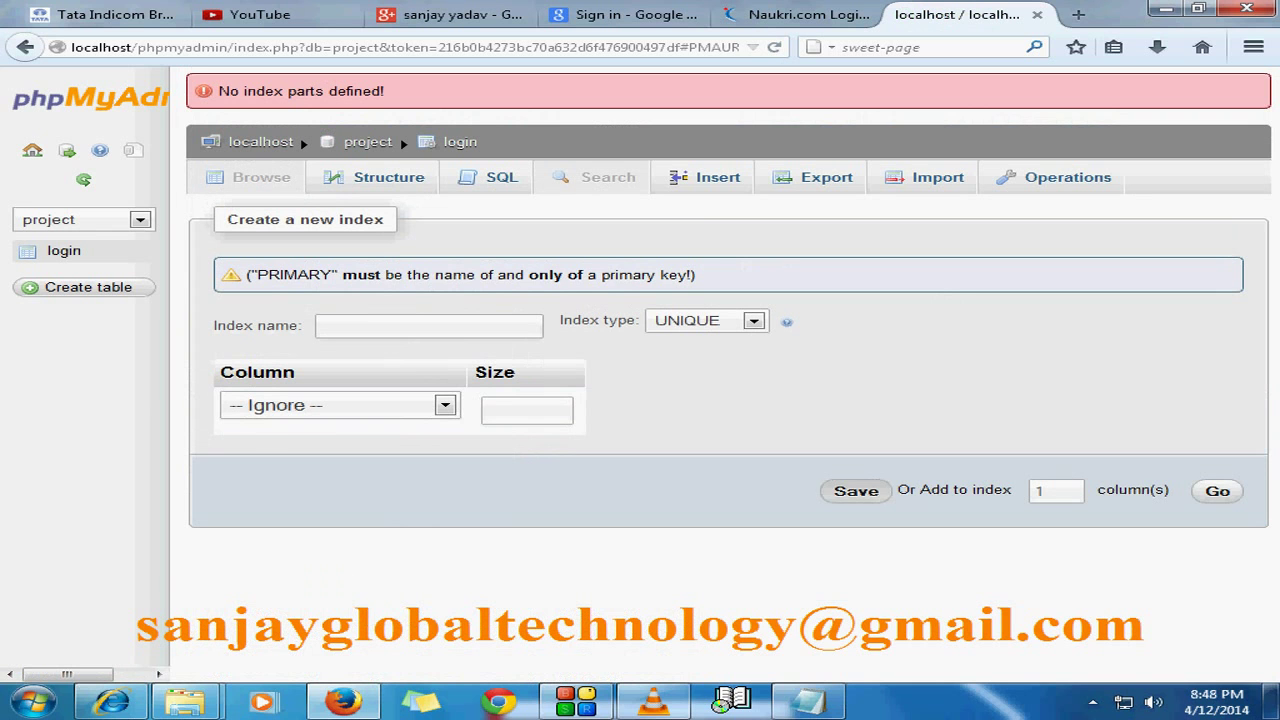
click(753, 320)
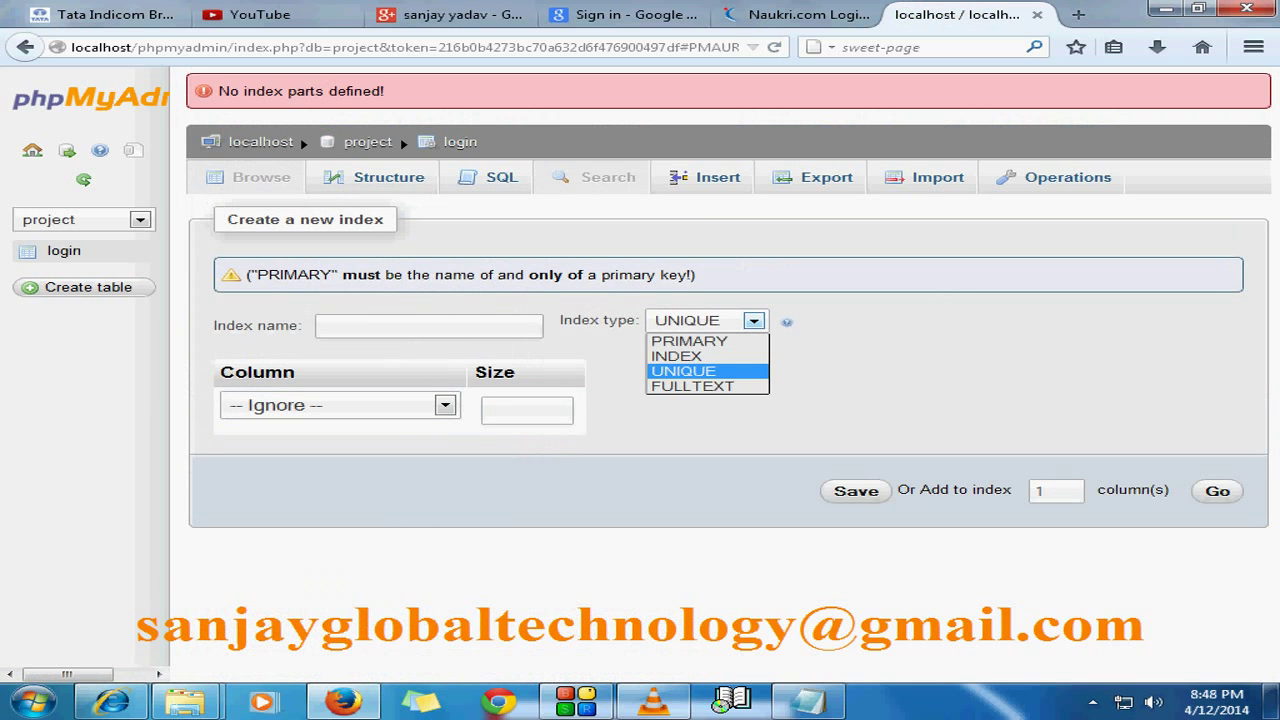
key(Return)
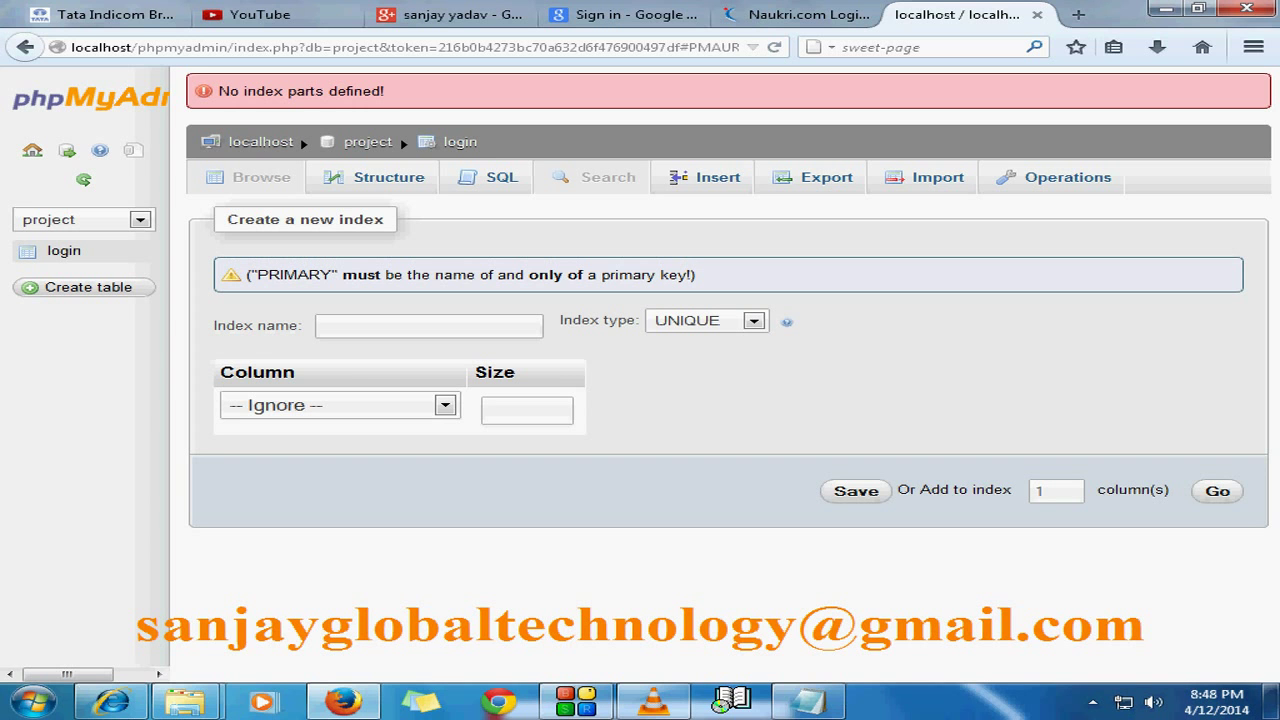
text(uesr_address)
click(1217, 490)
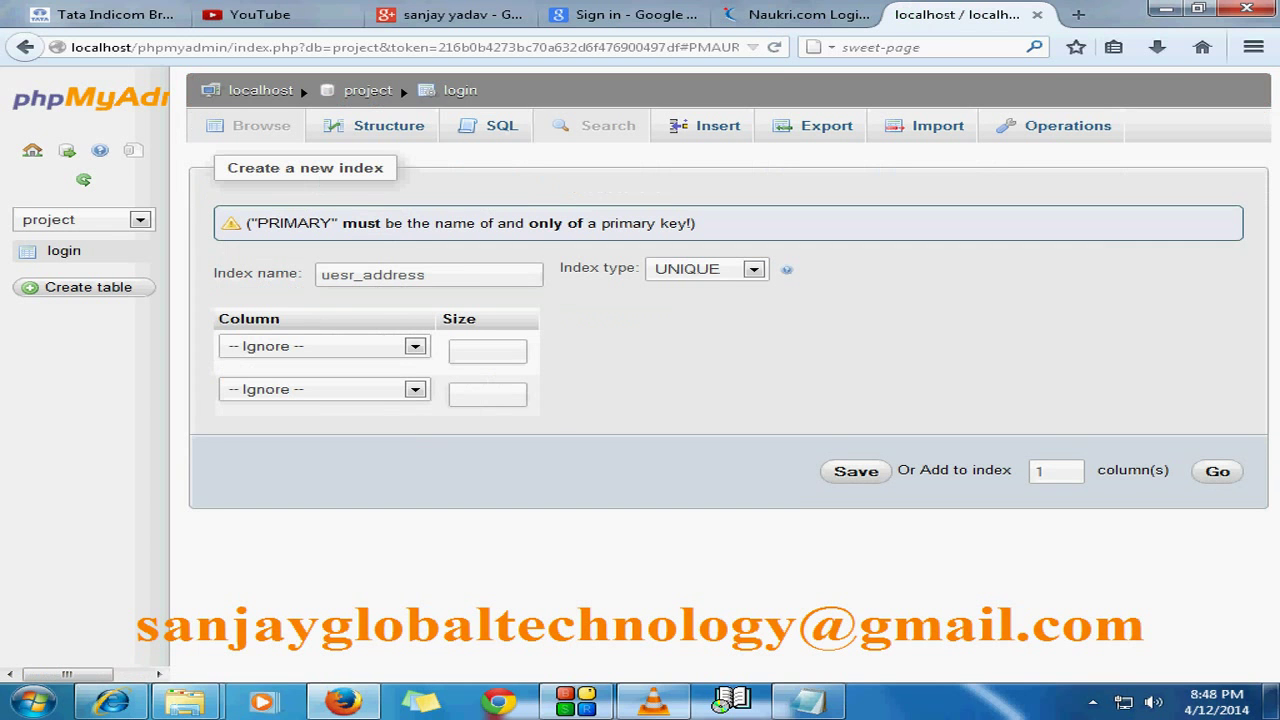
click(856, 471)
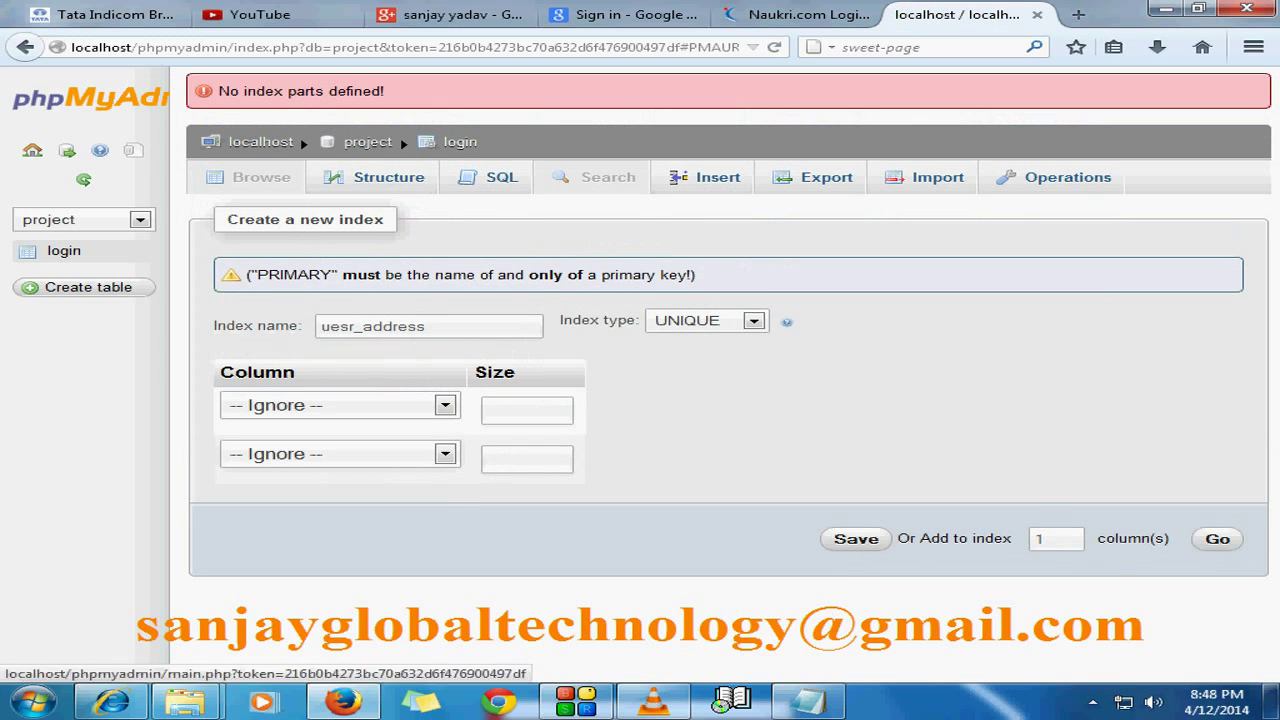
click(32, 150)
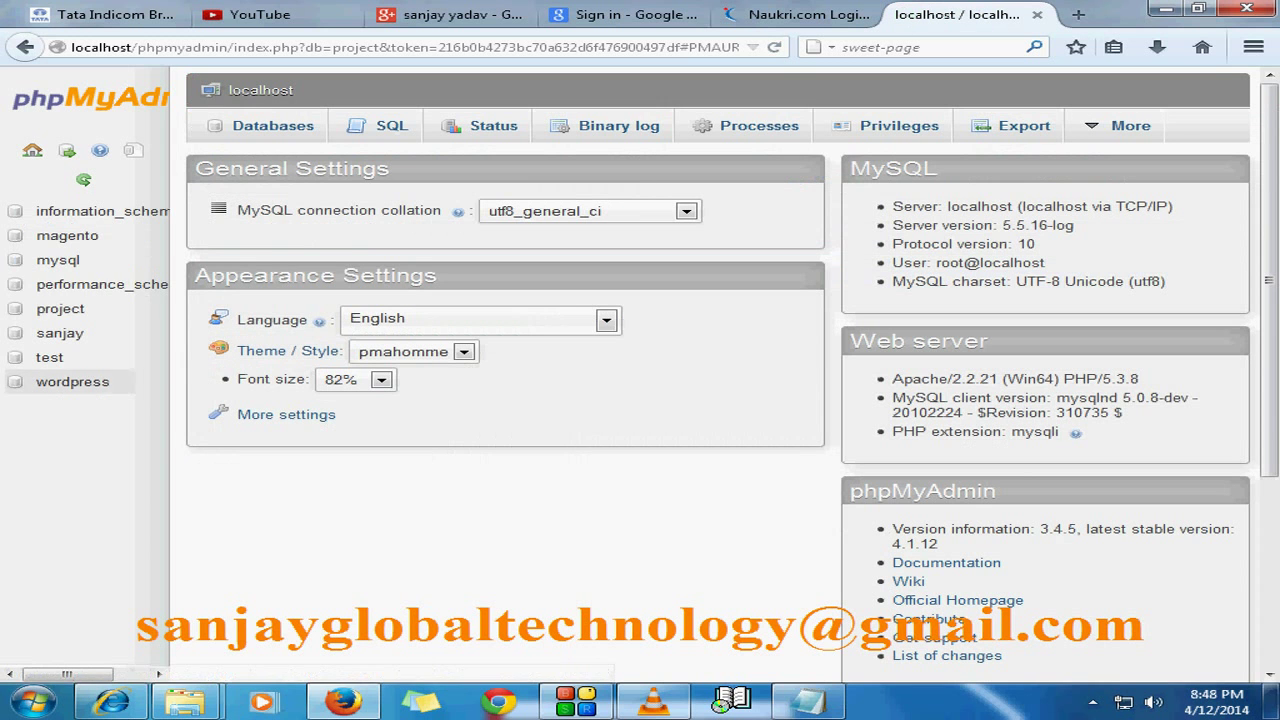
Step: Reopen project > login structure and check that PRIMARY on user_id is the only index
click(60, 308)
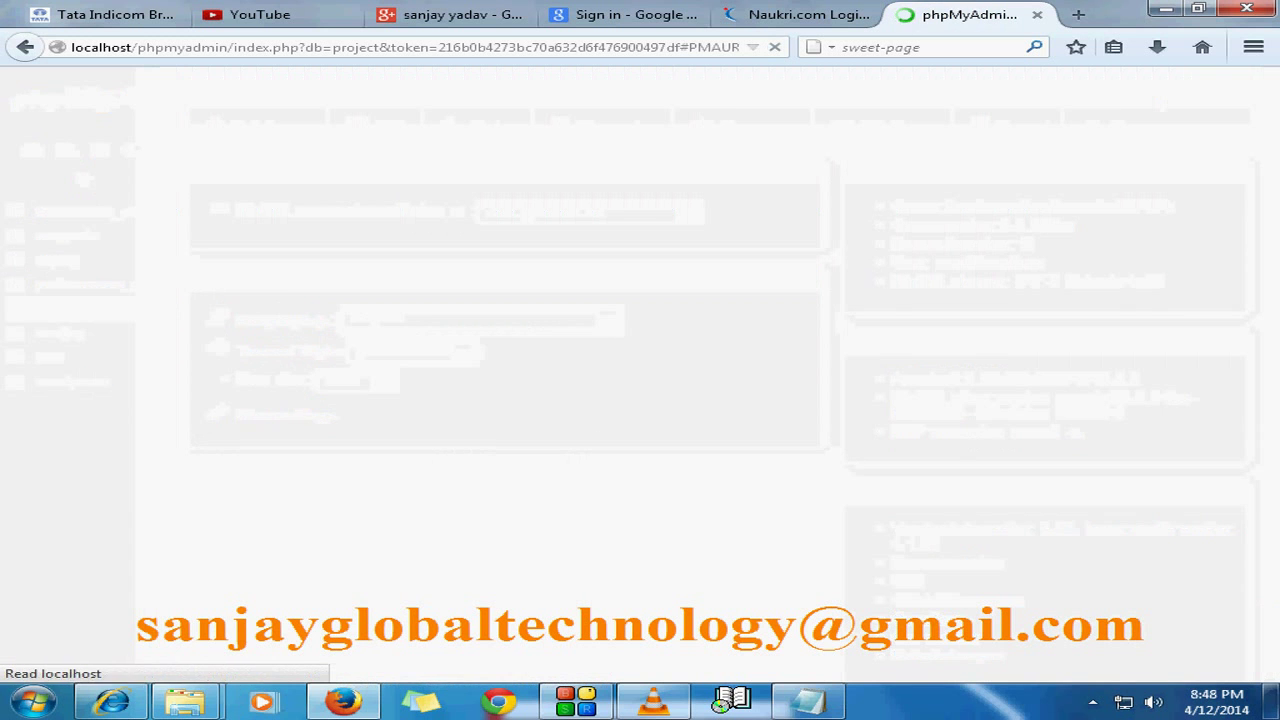
click(64, 250)
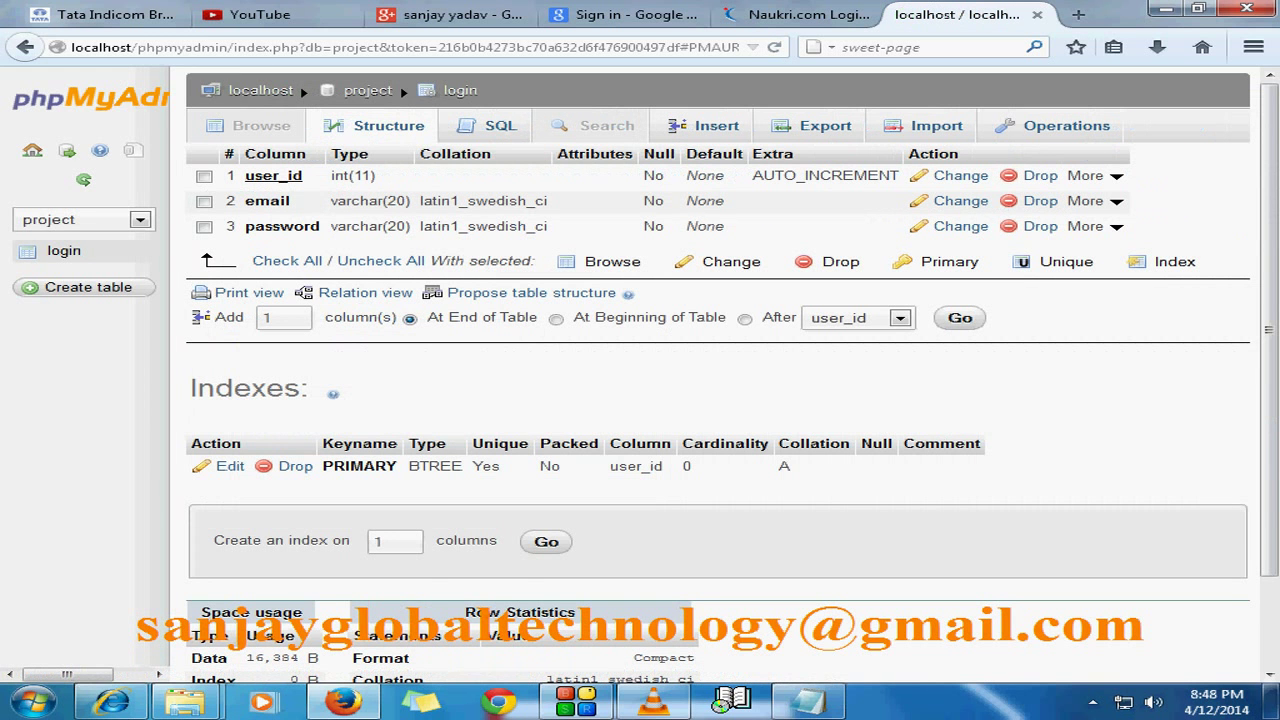
scroll(718, 375, down, 2)
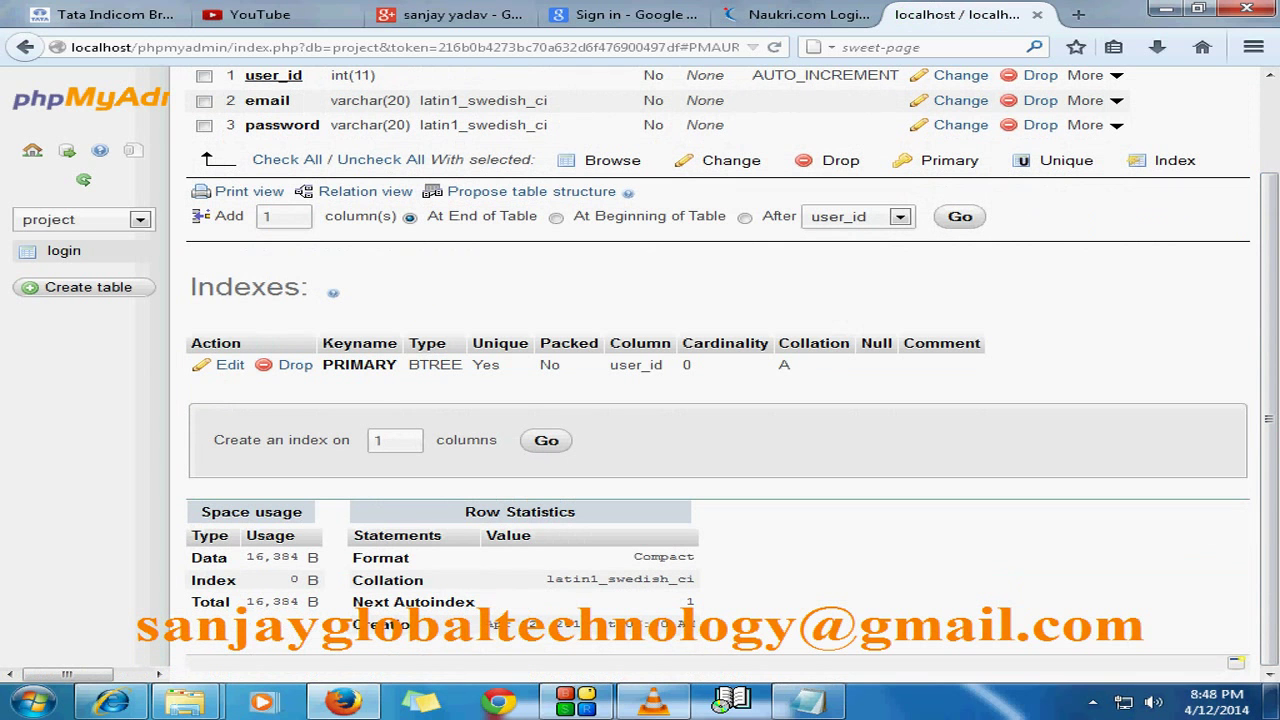
scroll(718, 375, up, 2)
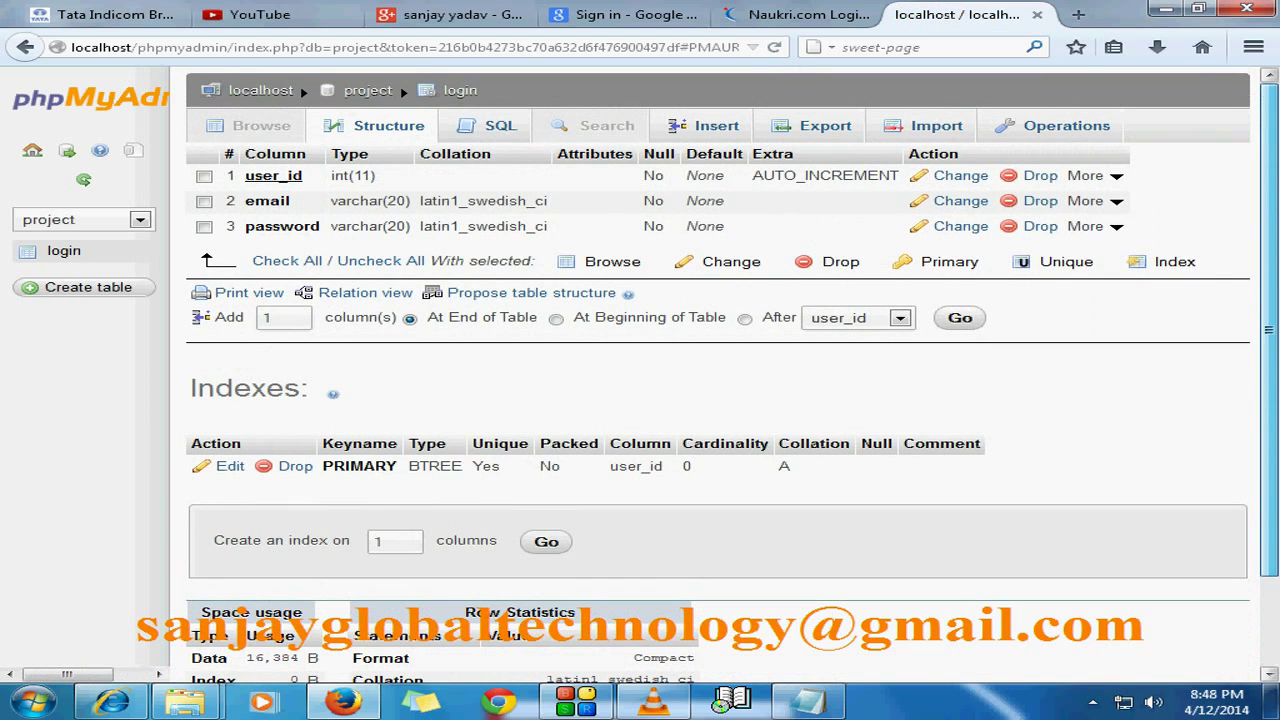
scroll(733, 376, down, 1)
scroll(733, 376, up, 1)
mouse_move(1100, 175)
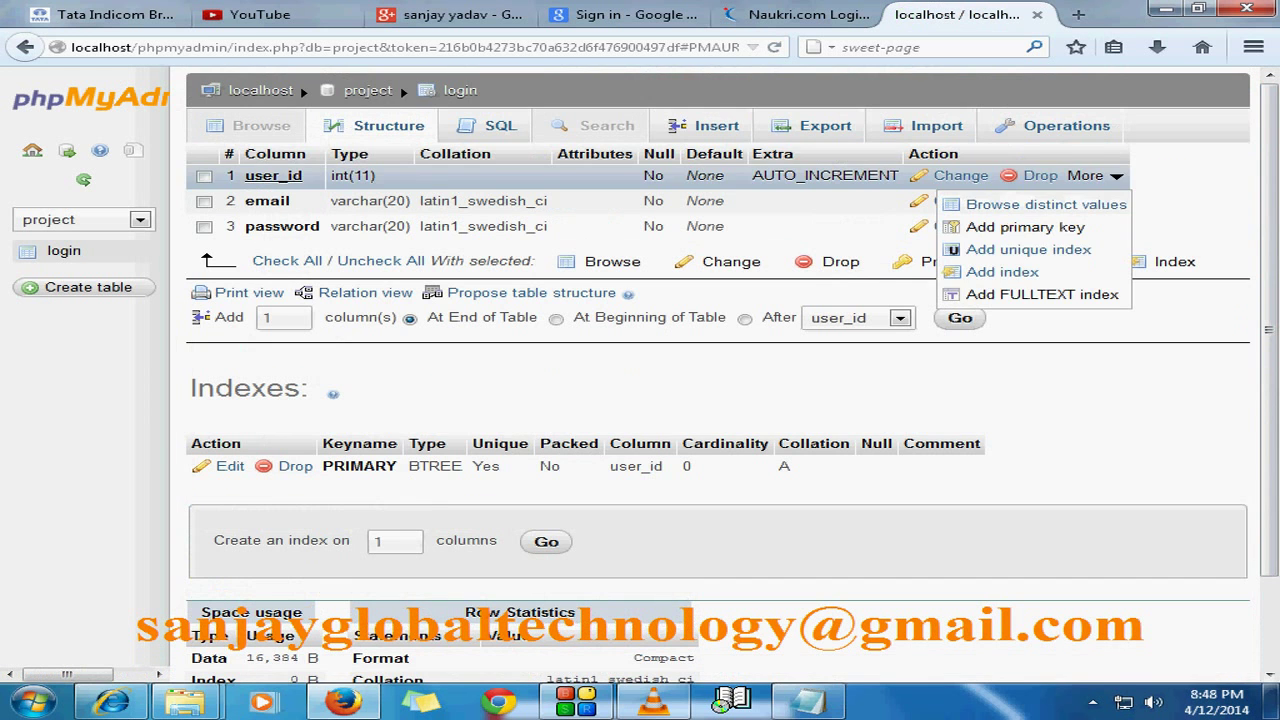
scroll(718, 375, down, 2)
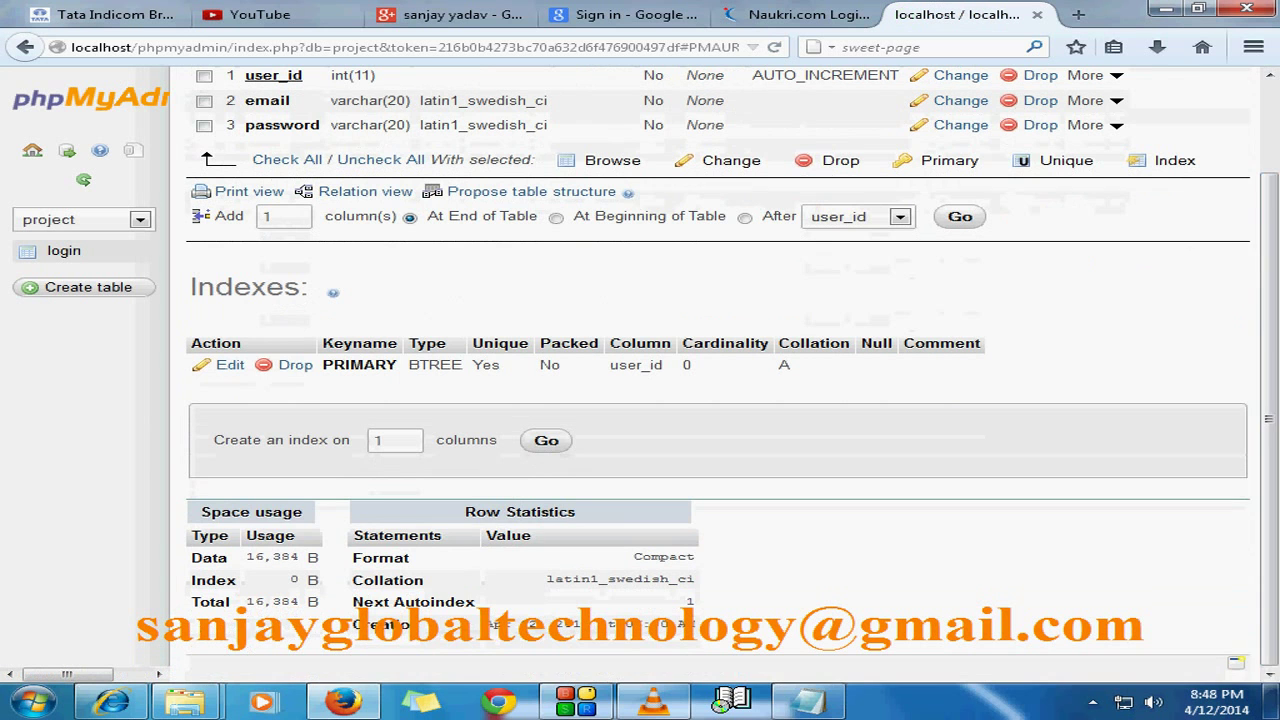
scroll(718, 375, up, 2)
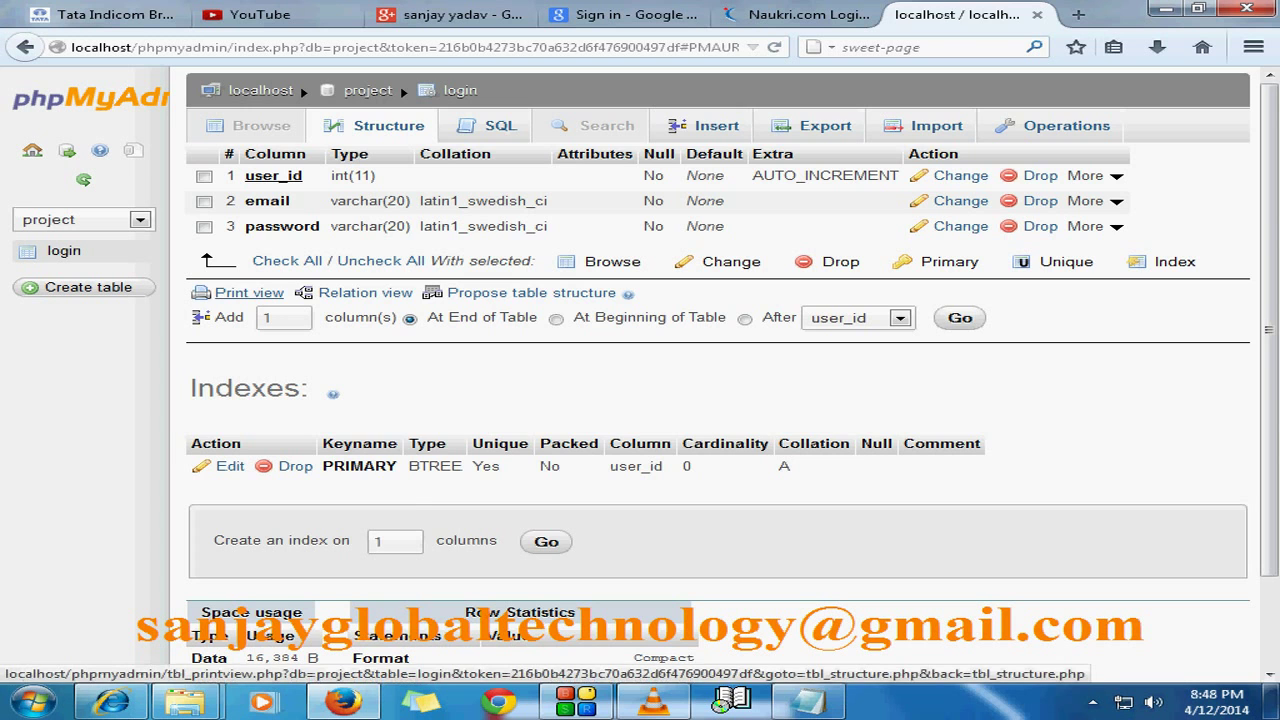
click(249, 292)
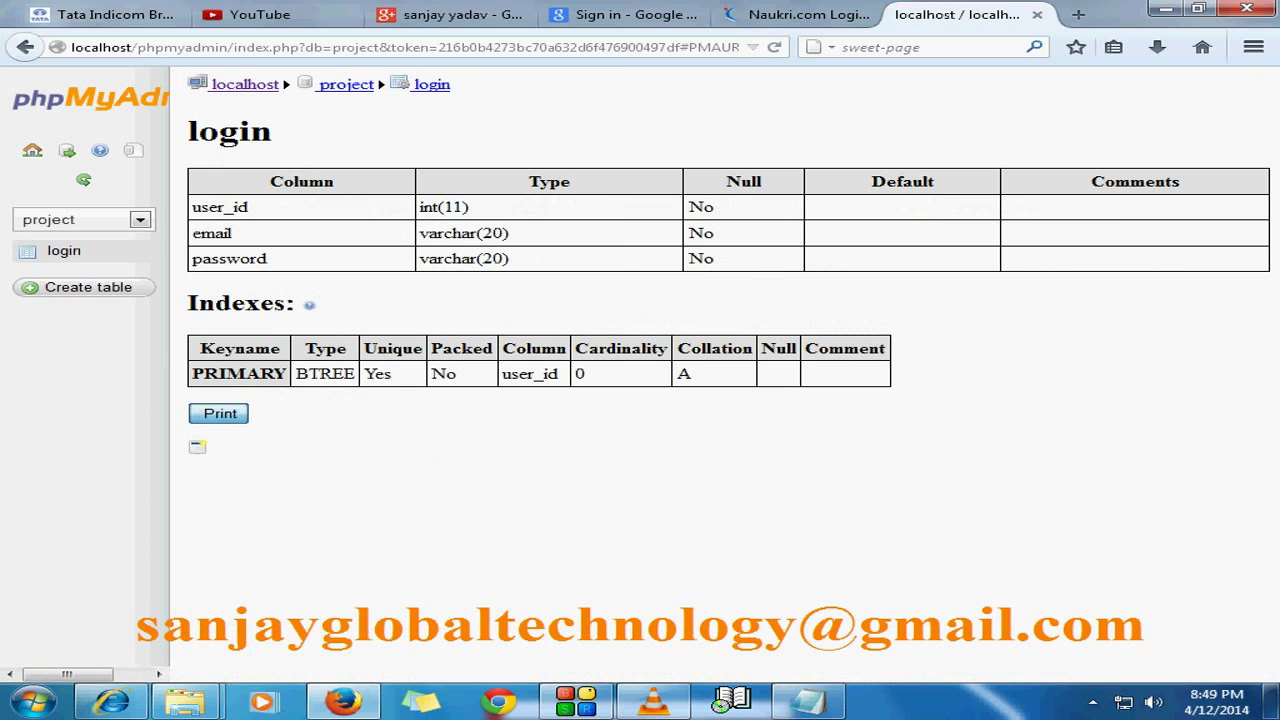
click(219, 413)
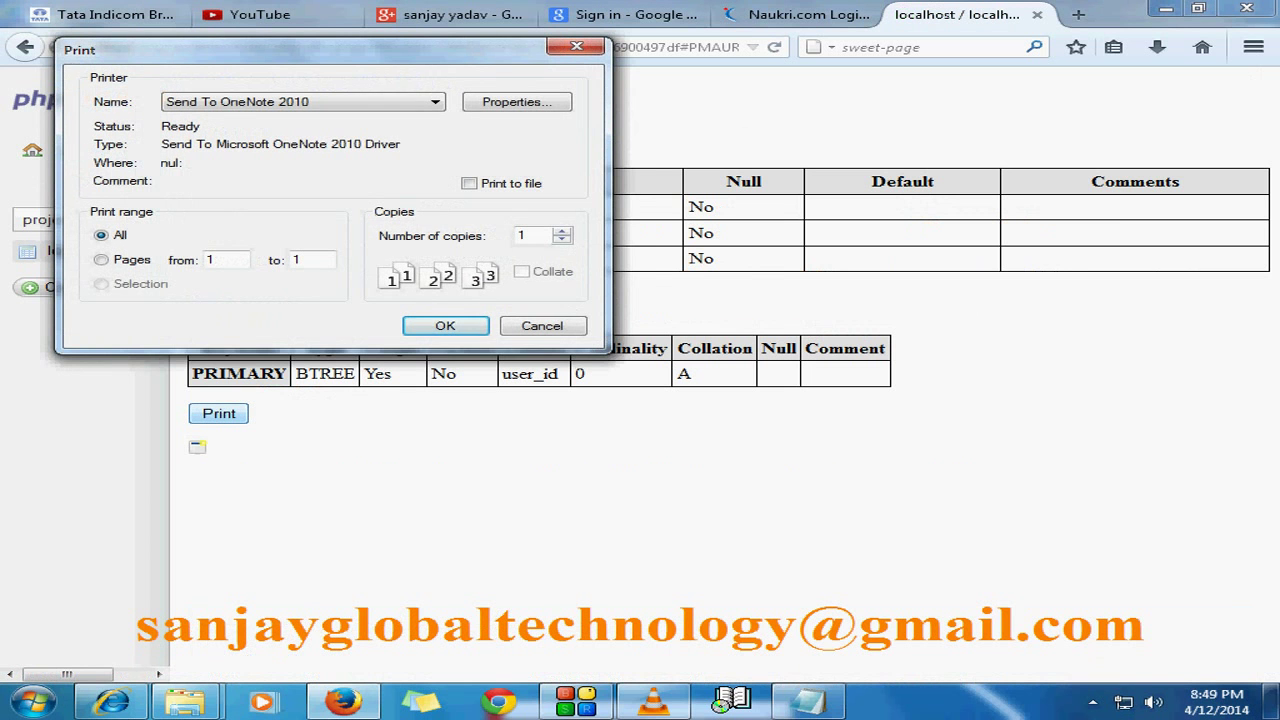
key(Escape)
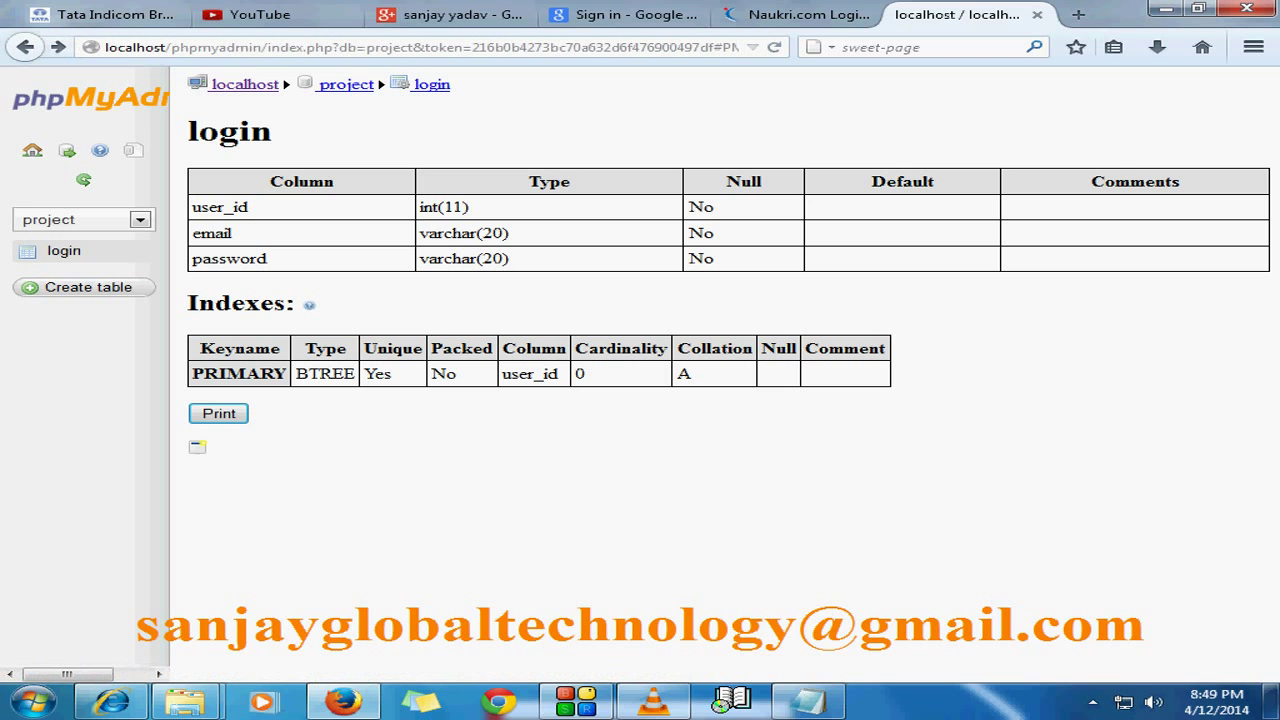
click(25, 47)
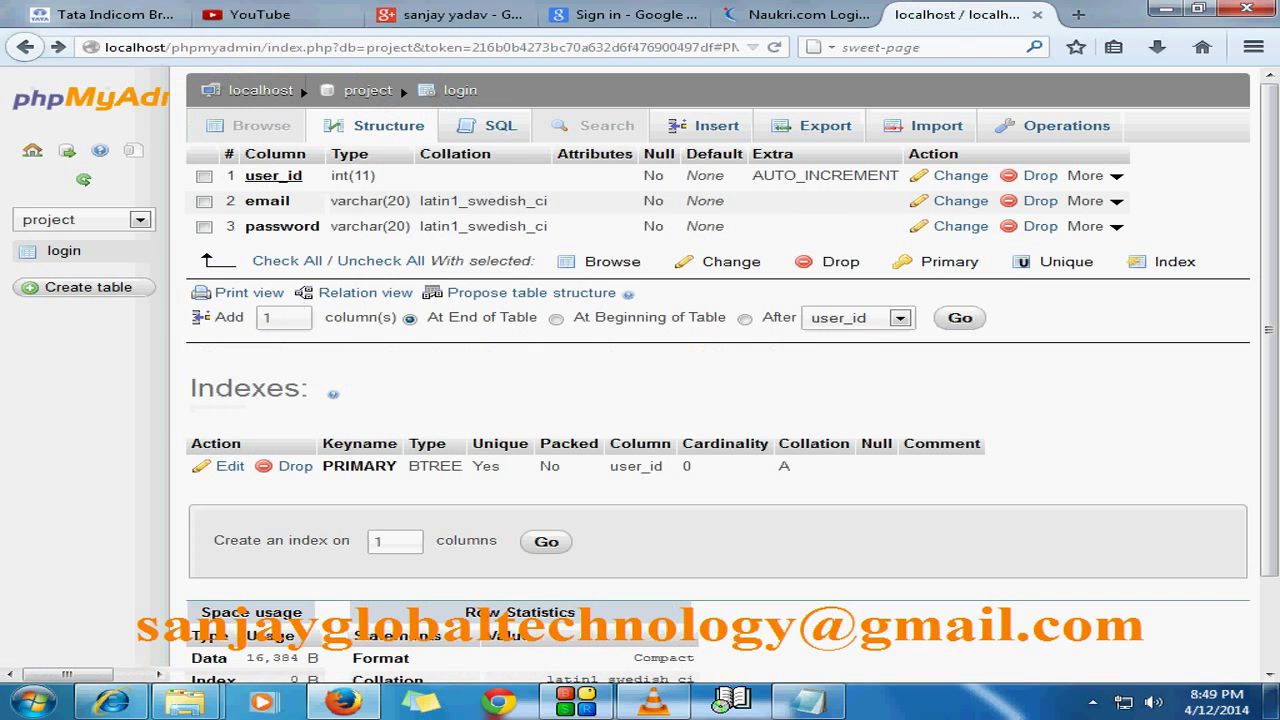
Step: Open the login table's SQL editor prefilled with a SELECT * query
scroll(718, 375, down, 2)
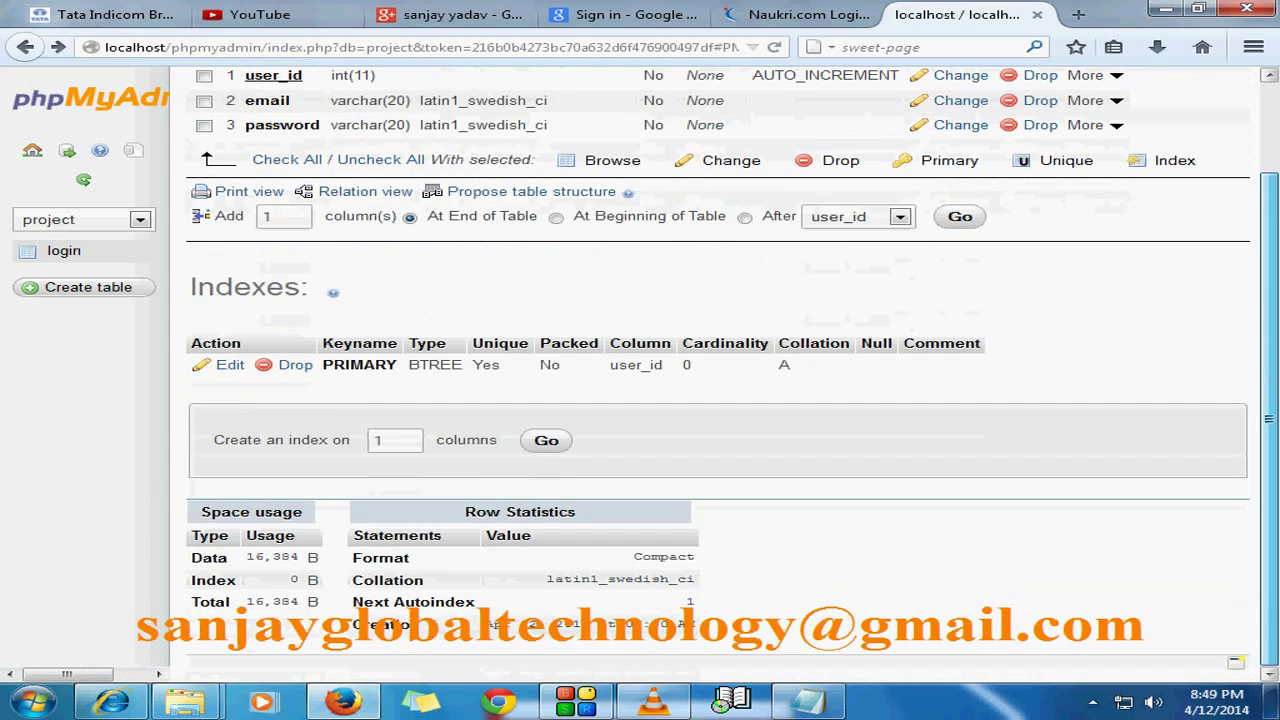
scroll(718, 375, up, 2)
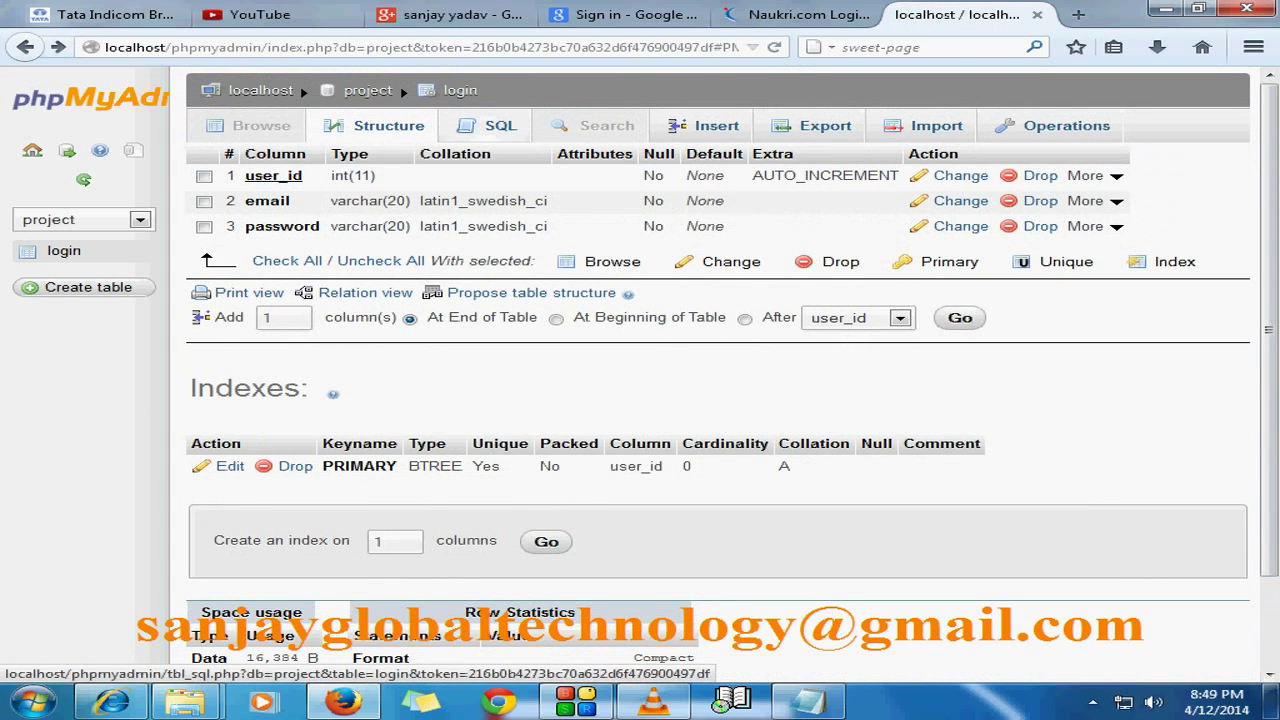
click(500, 125)
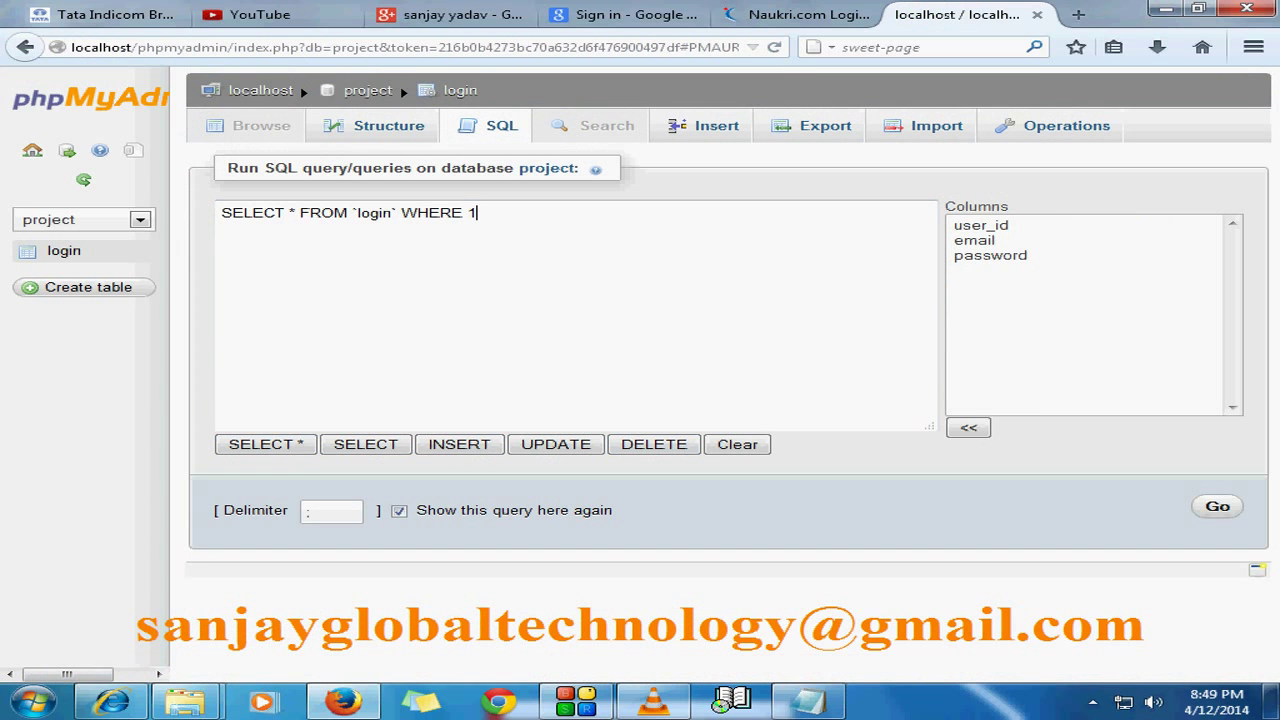
Step: Browse login to confirm it has zero rows, then open its Insert form
click(64, 251)
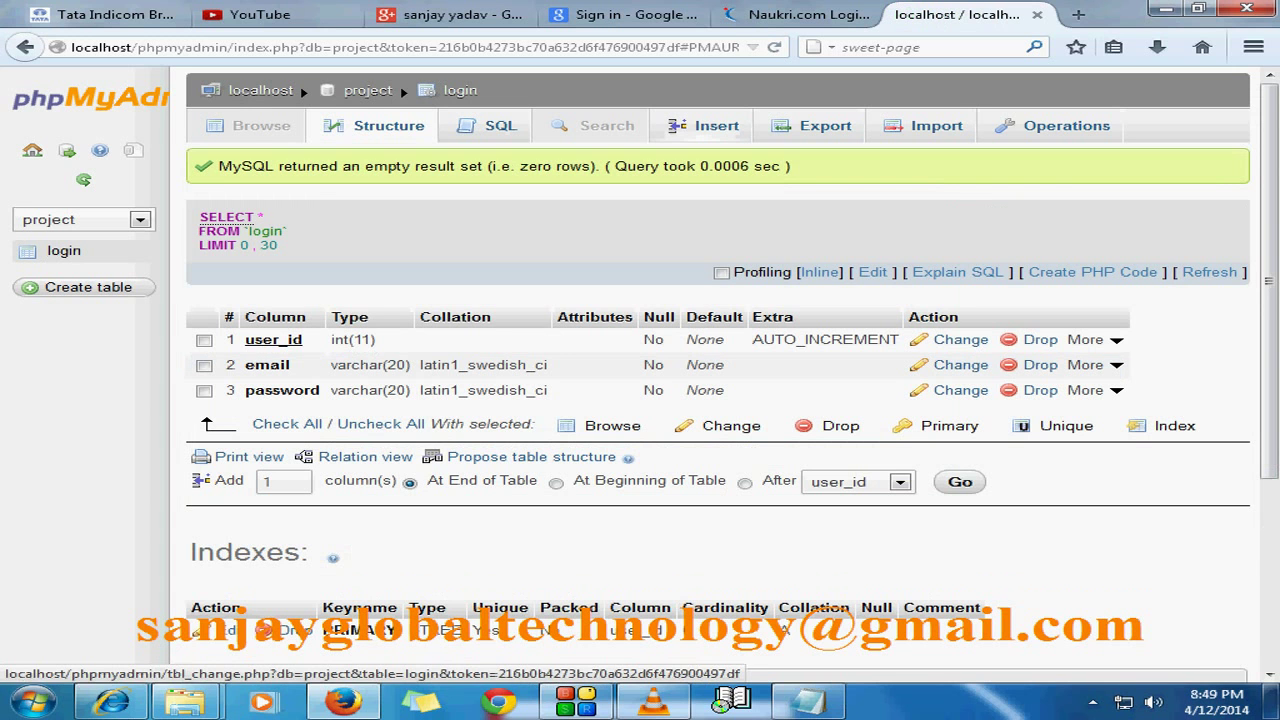
click(716, 125)
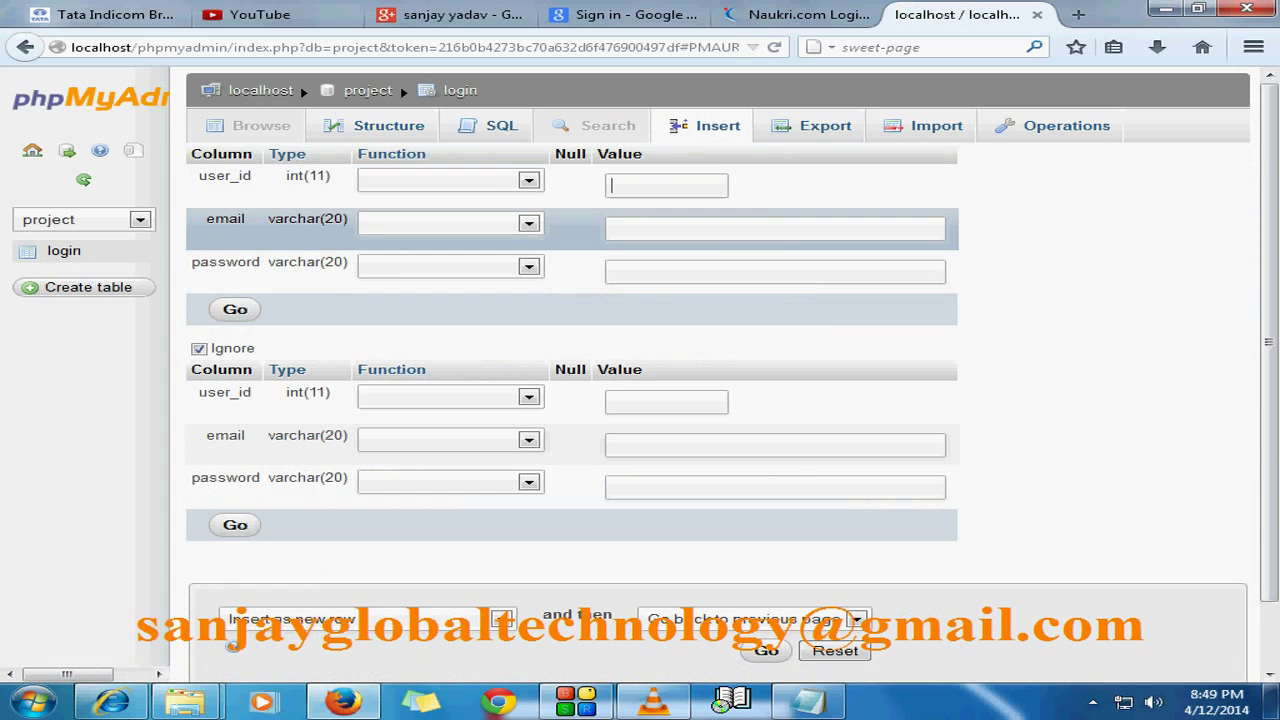
Step: Fill the first row's email with the account e-mail address and its password field
click(613, 229)
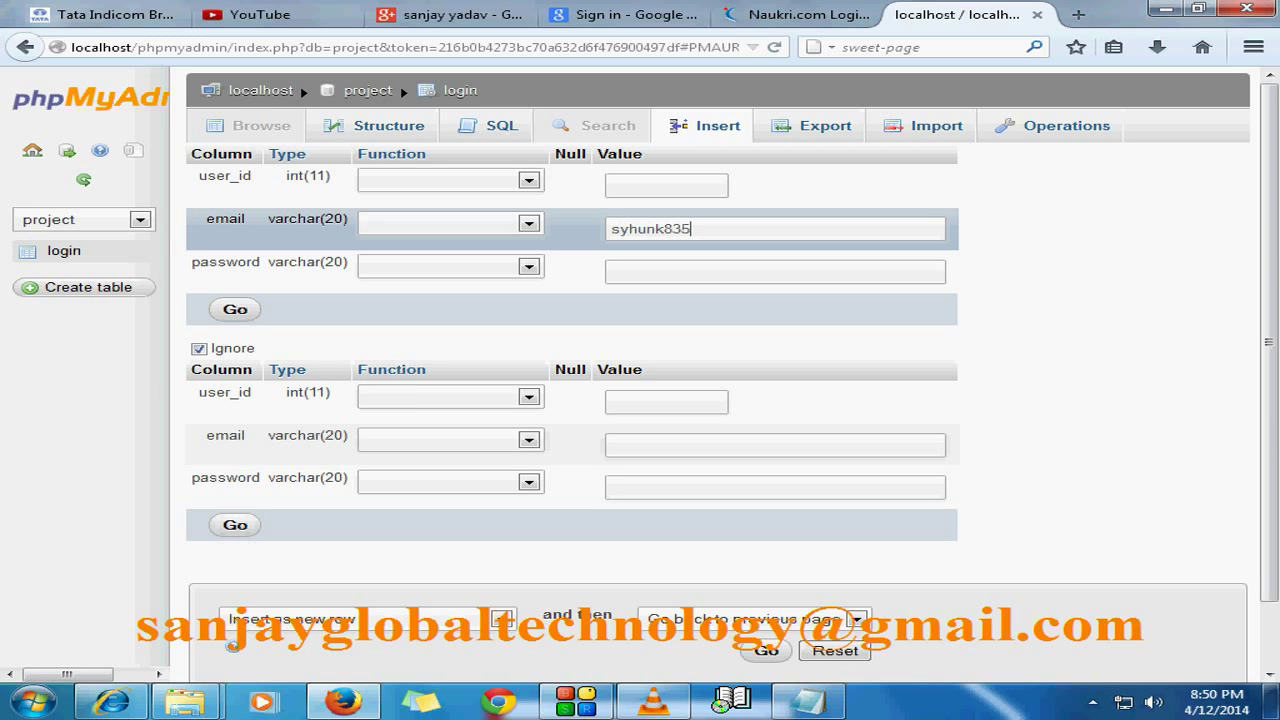
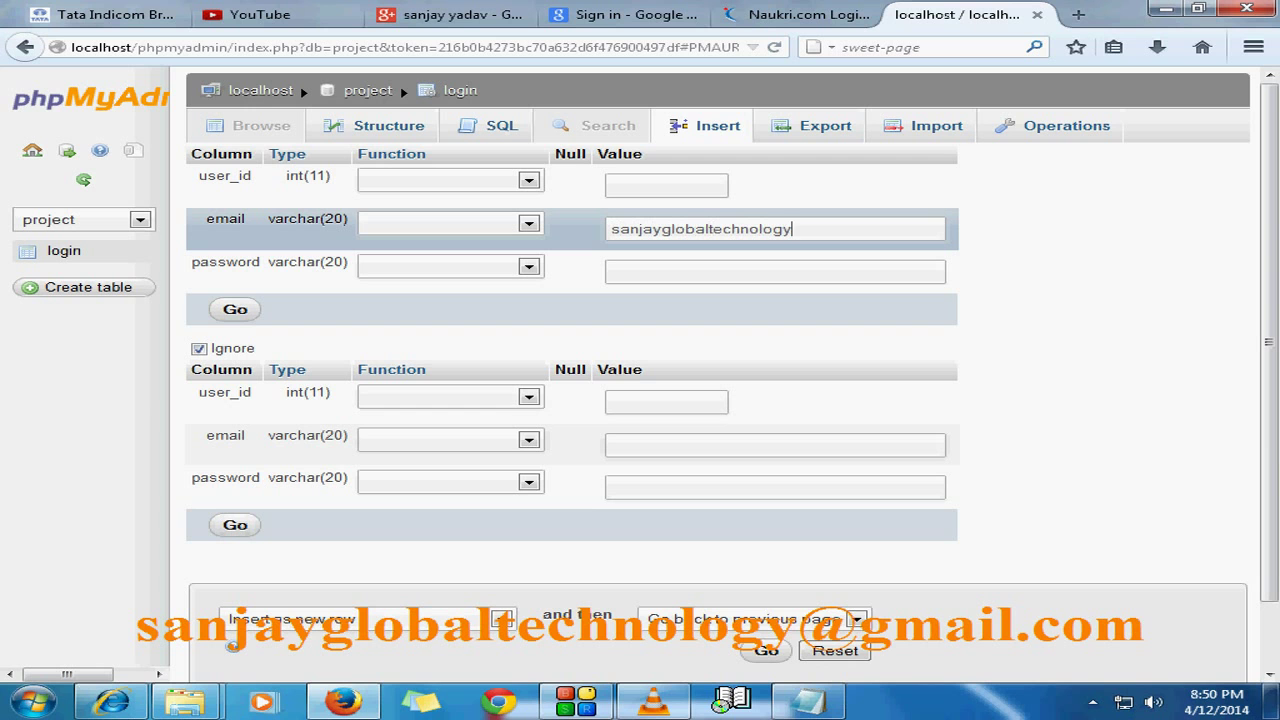
double_click(786, 229)
click(612, 272)
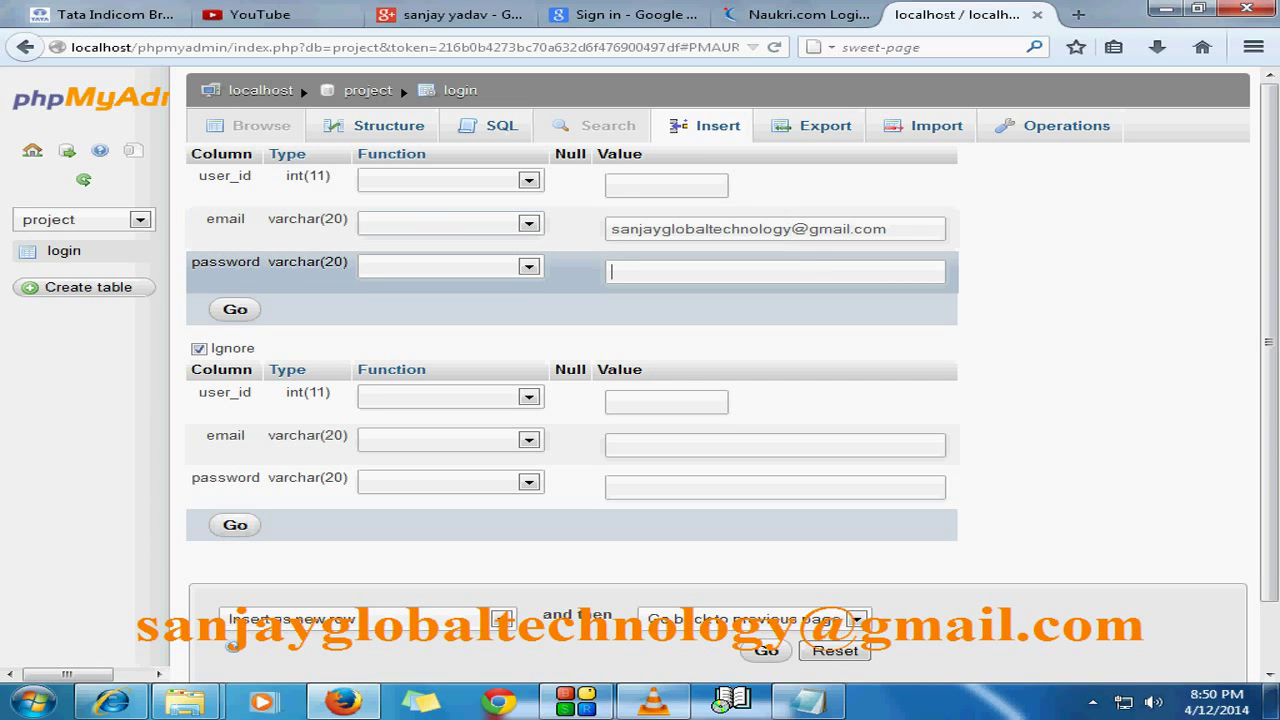
key(BackSpace)
key(BackSpace)
key(BackSpace)
key(BackSpace)
key(BackSpace)
key(BackSpace)
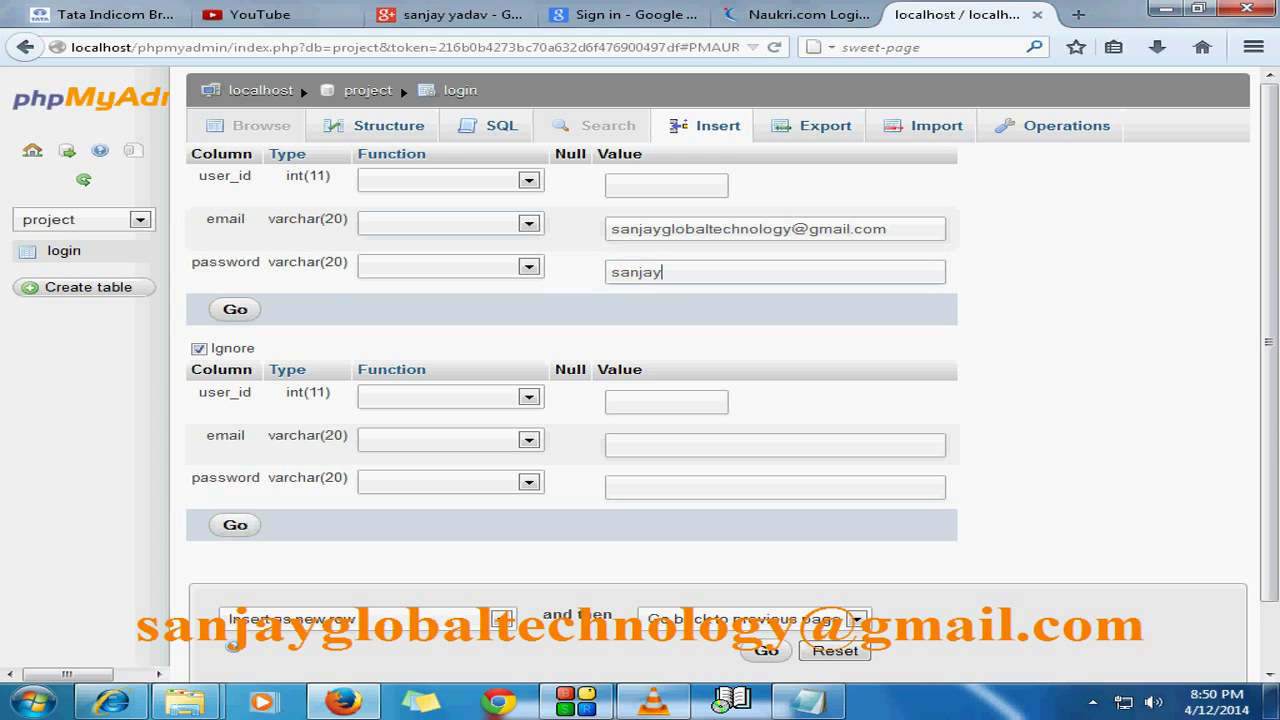
Step: Include the blank second row, insert both rows, and rerun the INSERT query
click(199, 348)
scroll(700, 400, down, 1)
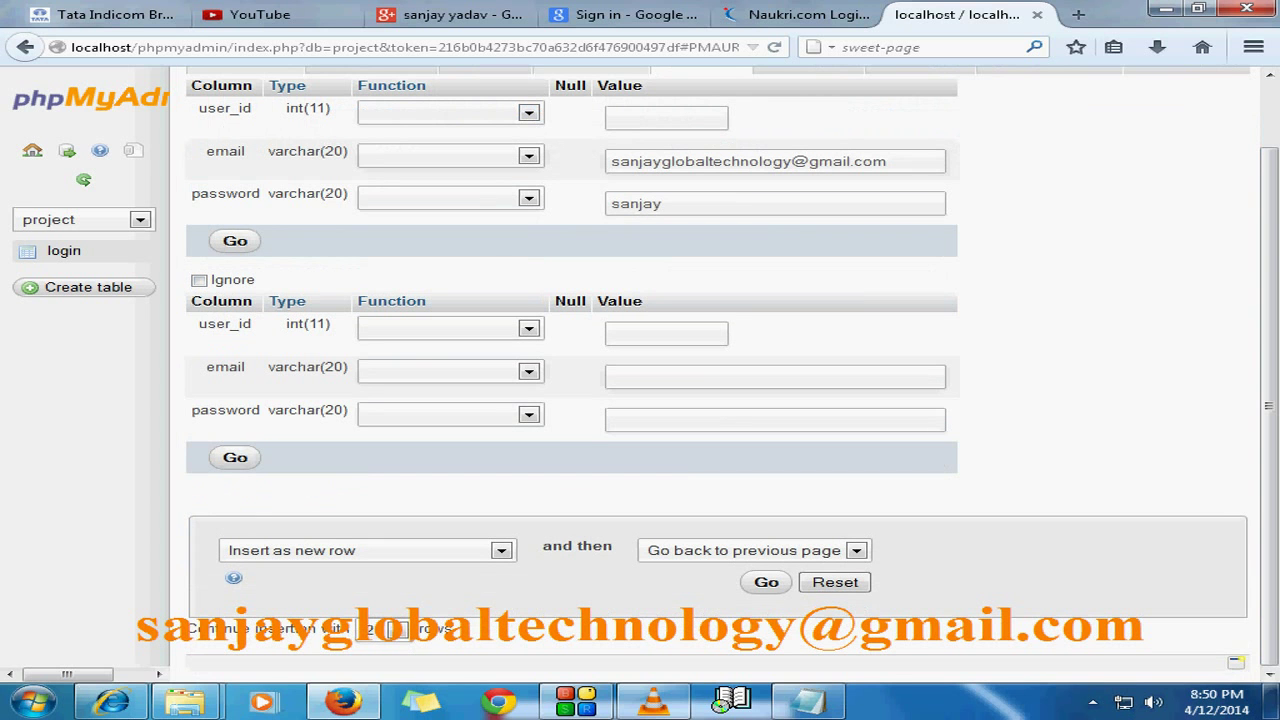
click(766, 582)
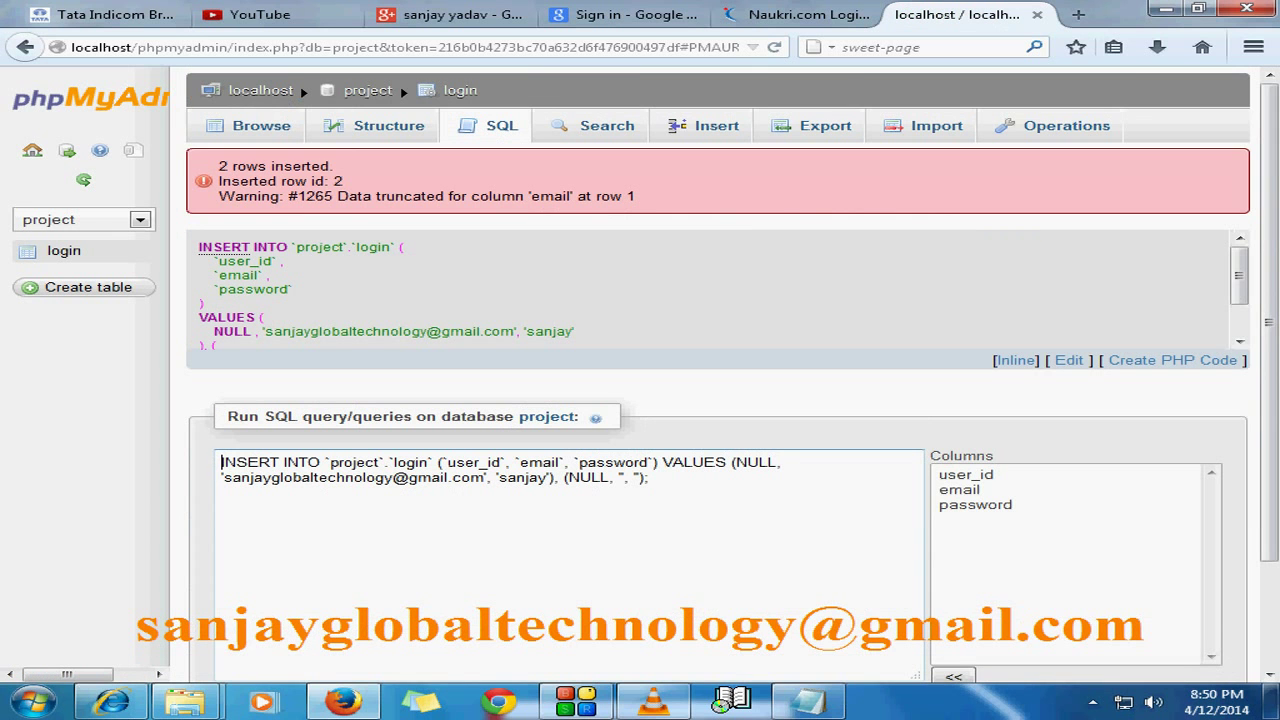
drag(1269, 340, 1269, 455)
click(1196, 634)
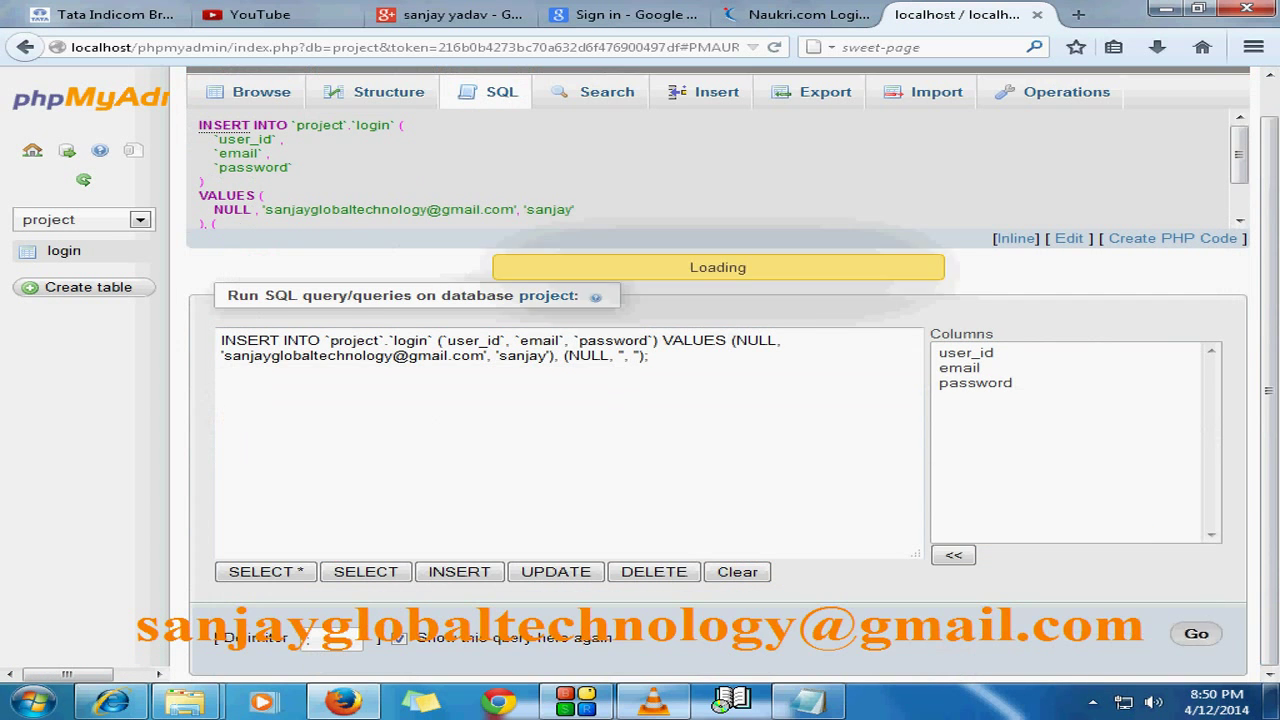
Step: Browse the rows currently in the login table
click(64, 251)
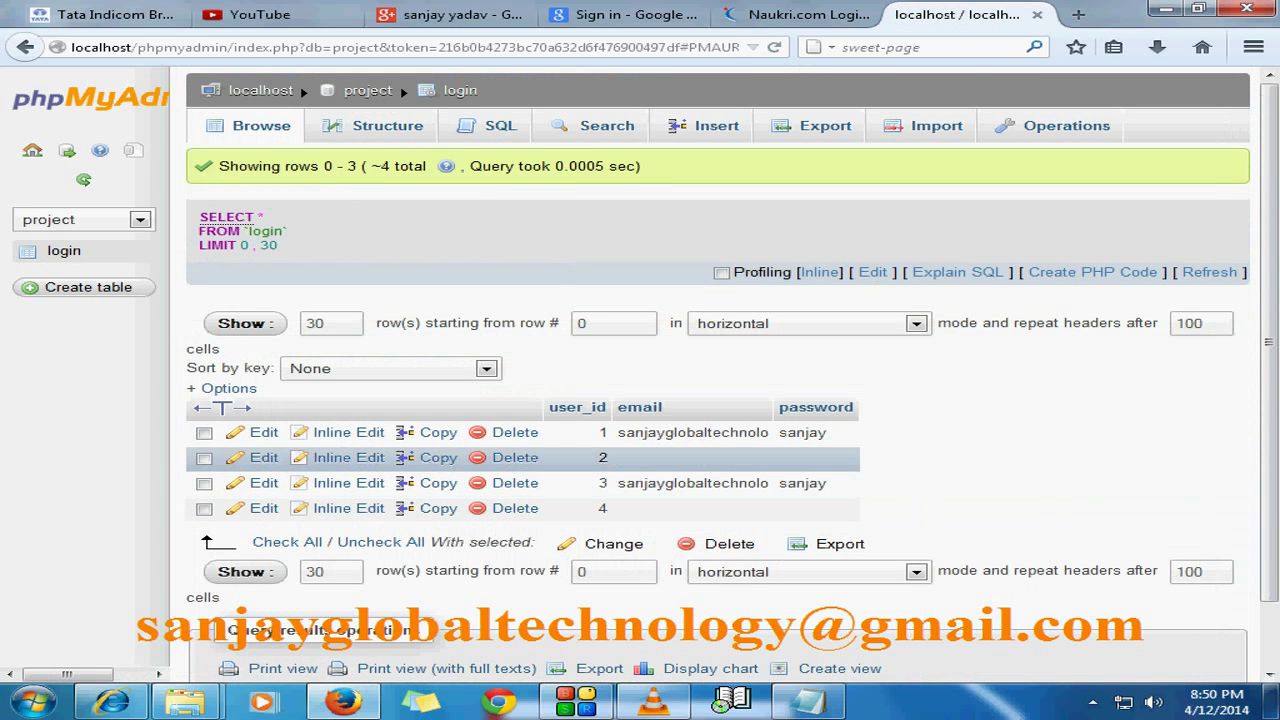
scroll(390, 546, down, 2)
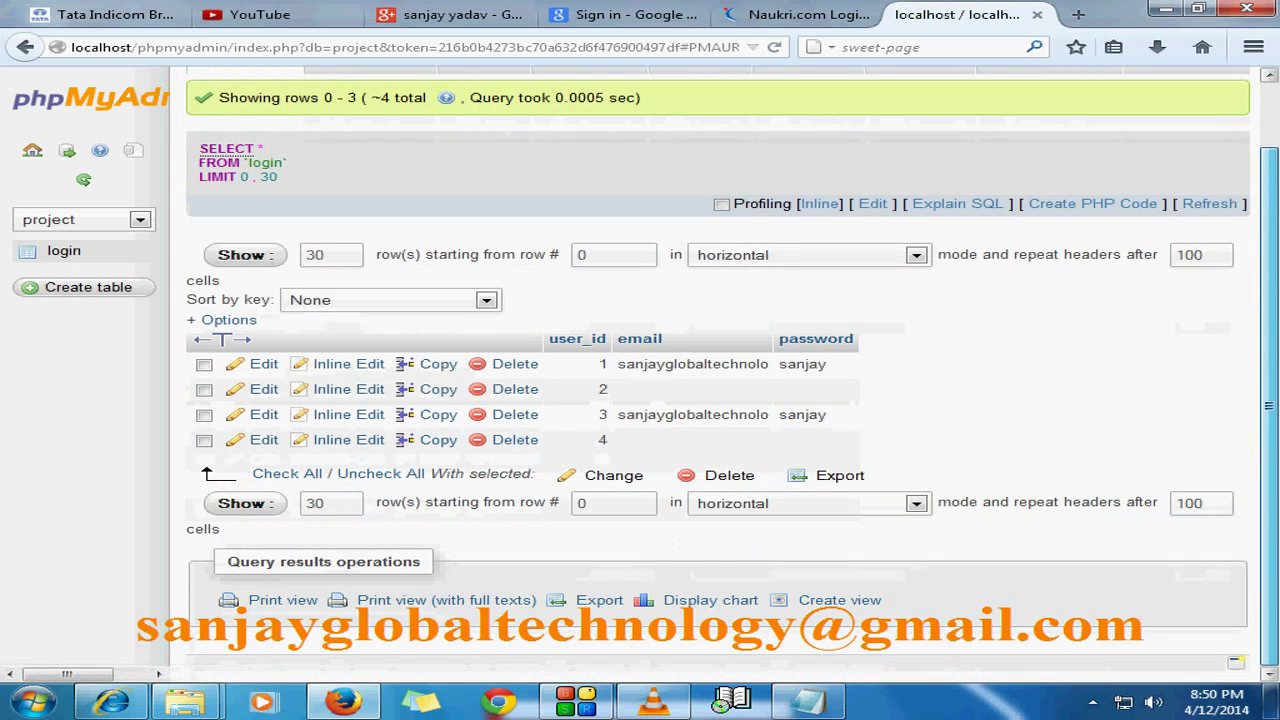
scroll(718, 360, up, 2)
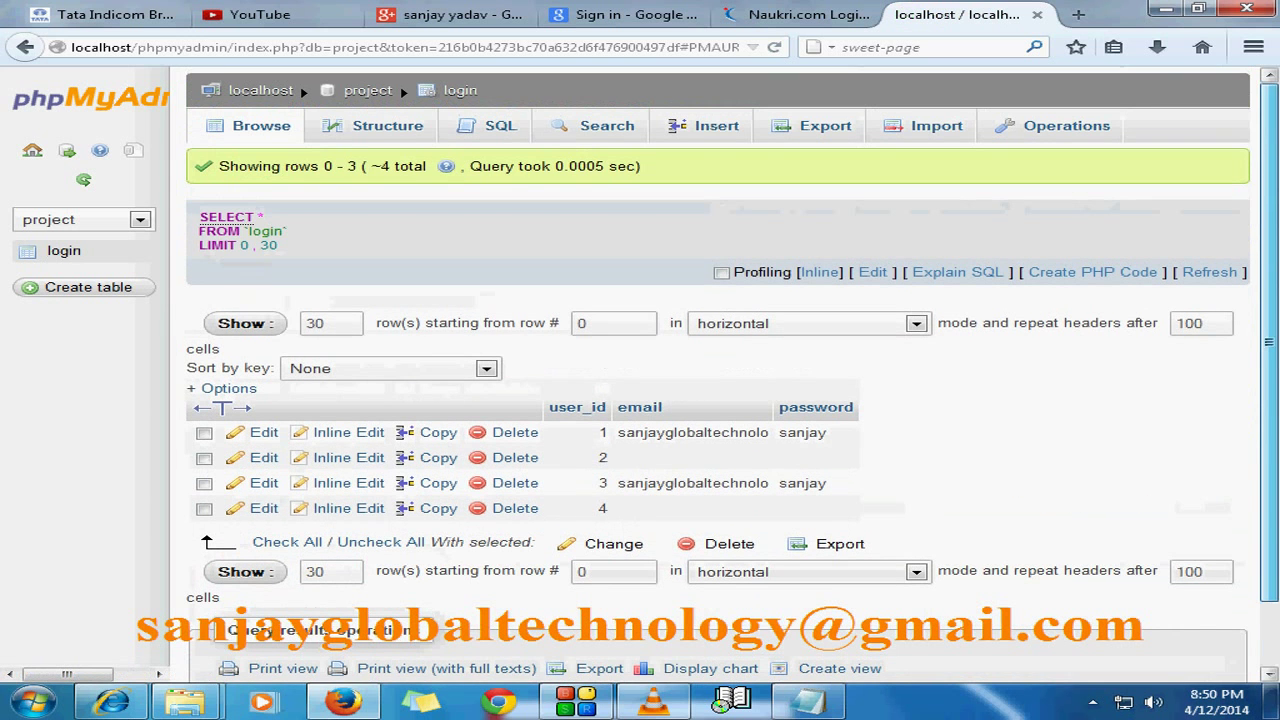
Step: Insert one row (id 5) using the saved e-mail address and password
click(716, 125)
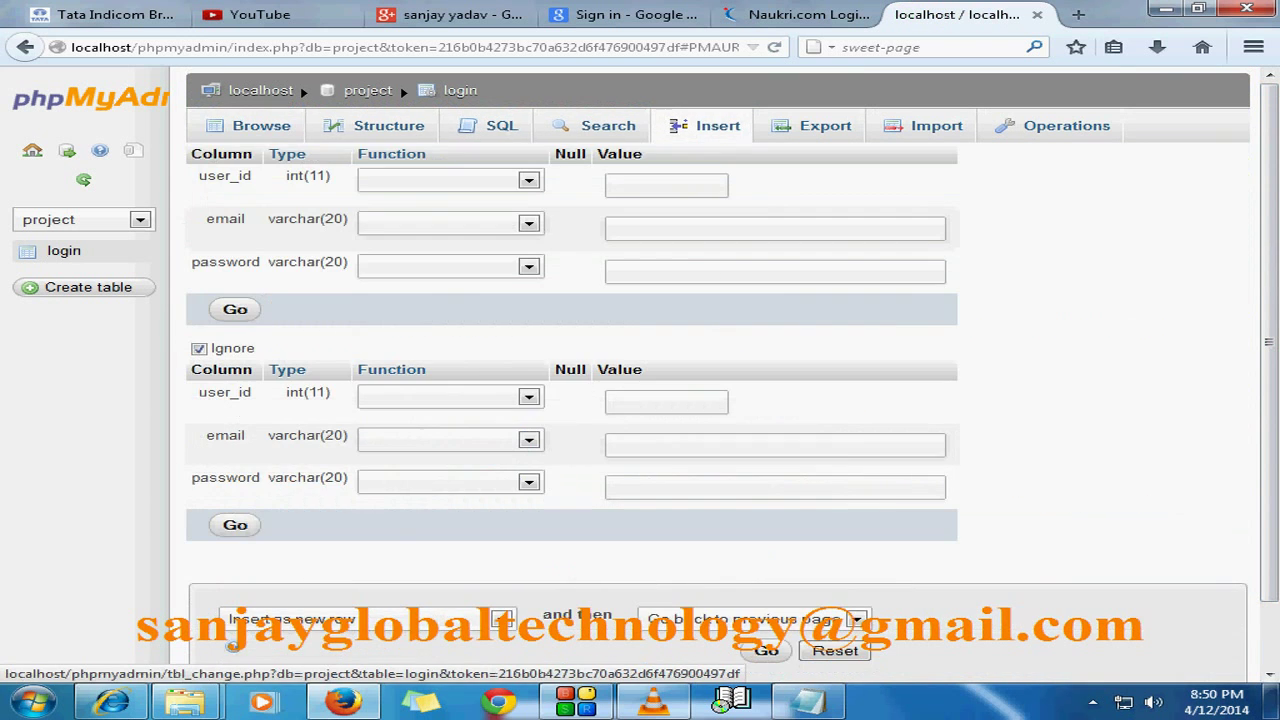
scroll(700, 360, down, 2)
click(390, 628)
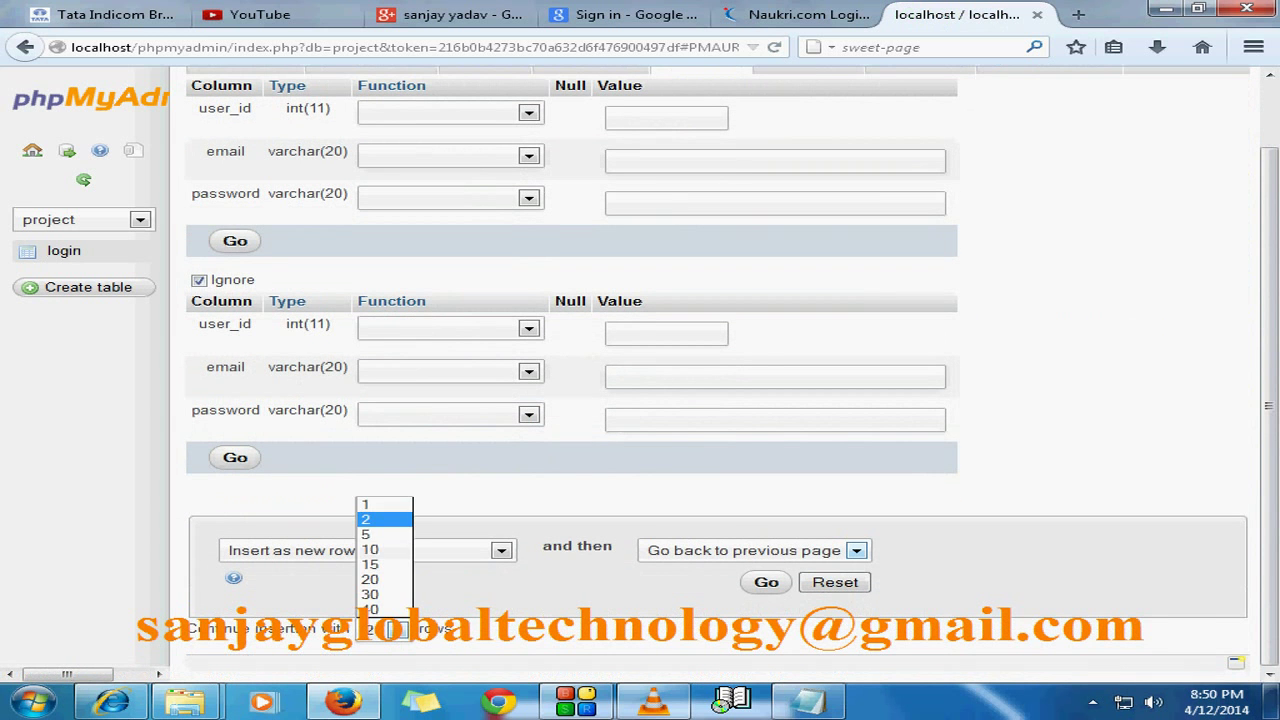
click(372, 500)
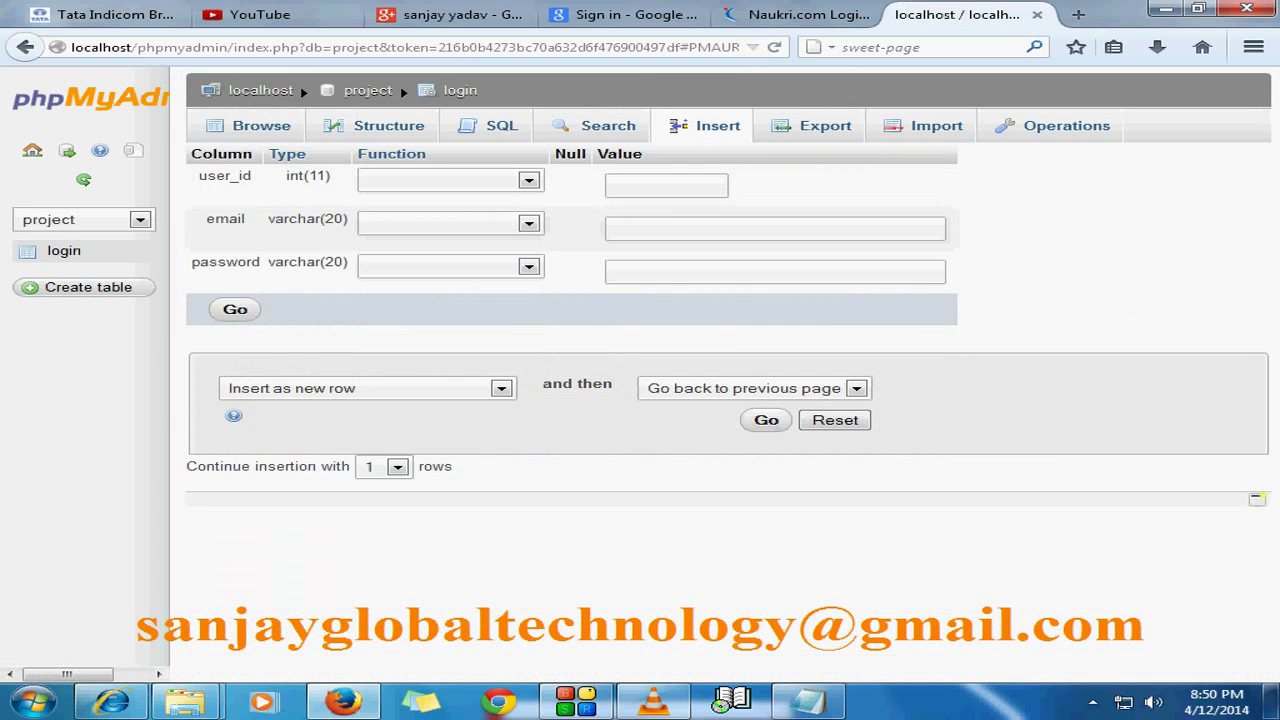
double_click(740, 229)
click(740, 252)
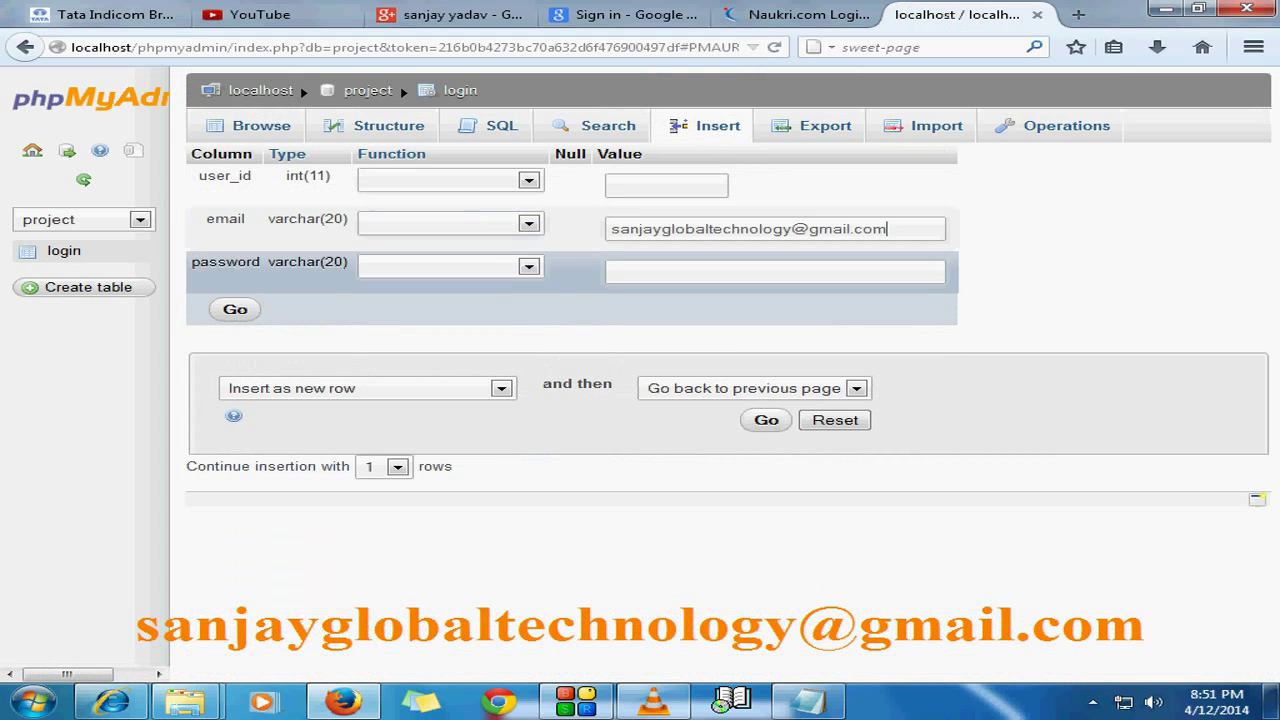
double_click(740, 272)
click(640, 294)
click(766, 420)
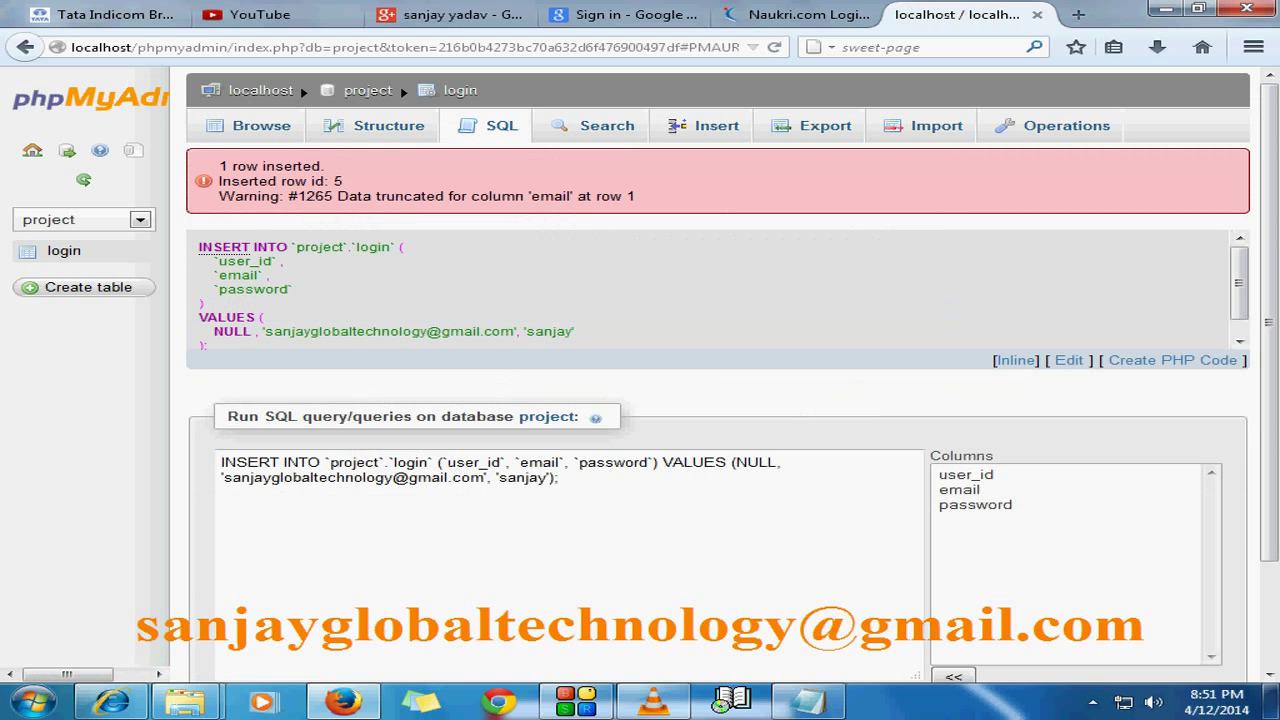
Step: Re-run the same insert query to add row 6, then browse the table
scroll(1190, 600, down, 3)
click(1194, 631)
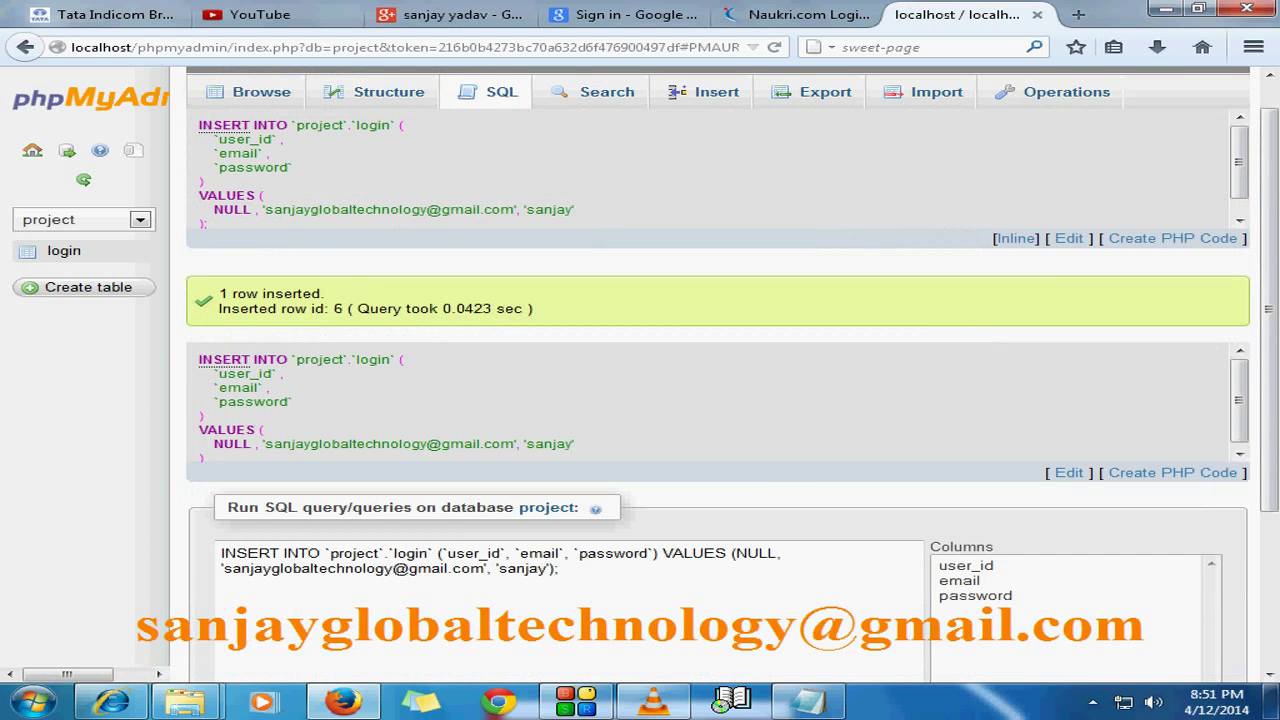
click(64, 250)
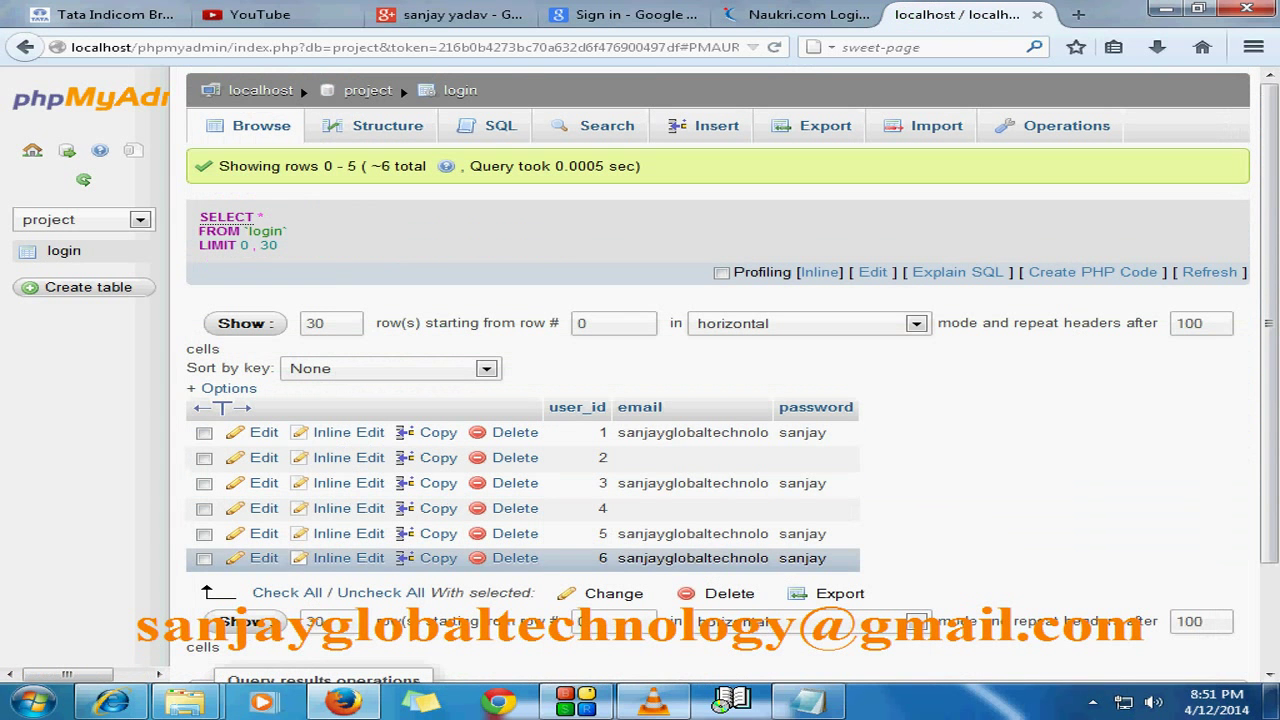
Step: Reload and review the login table's rows
scroll(400, 86, down, 2)
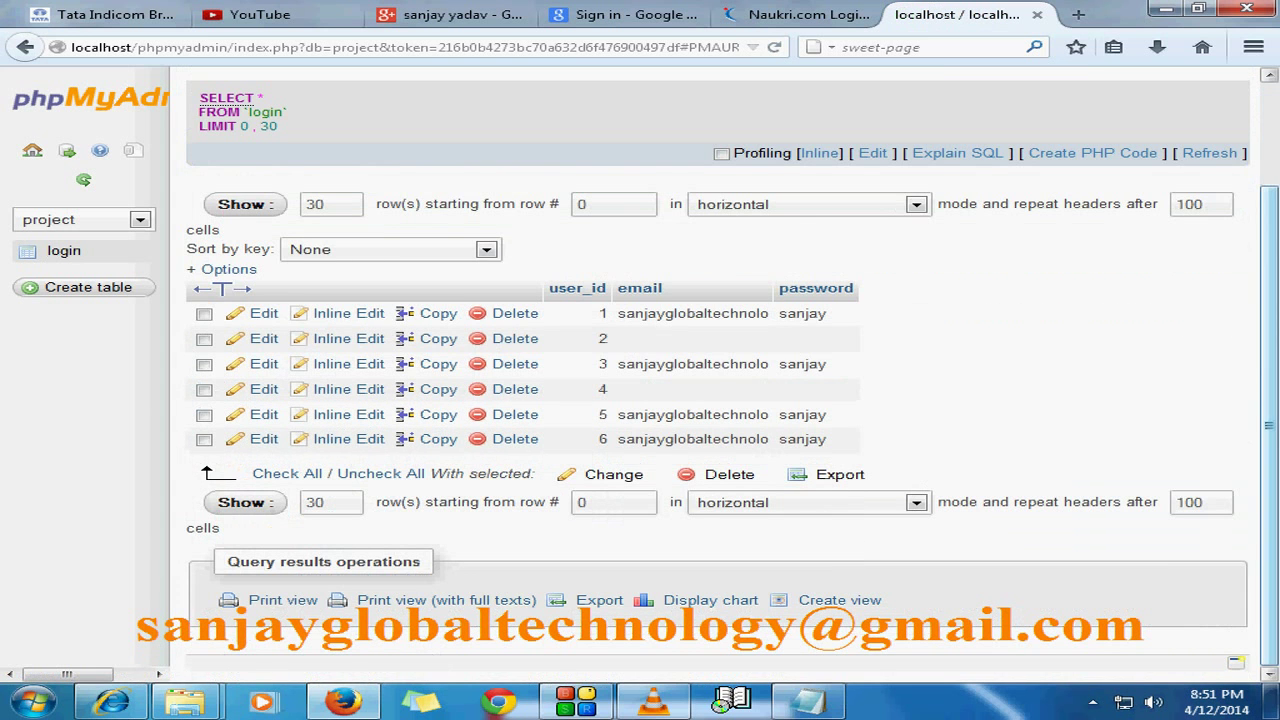
scroll(400, 86, up, 2)
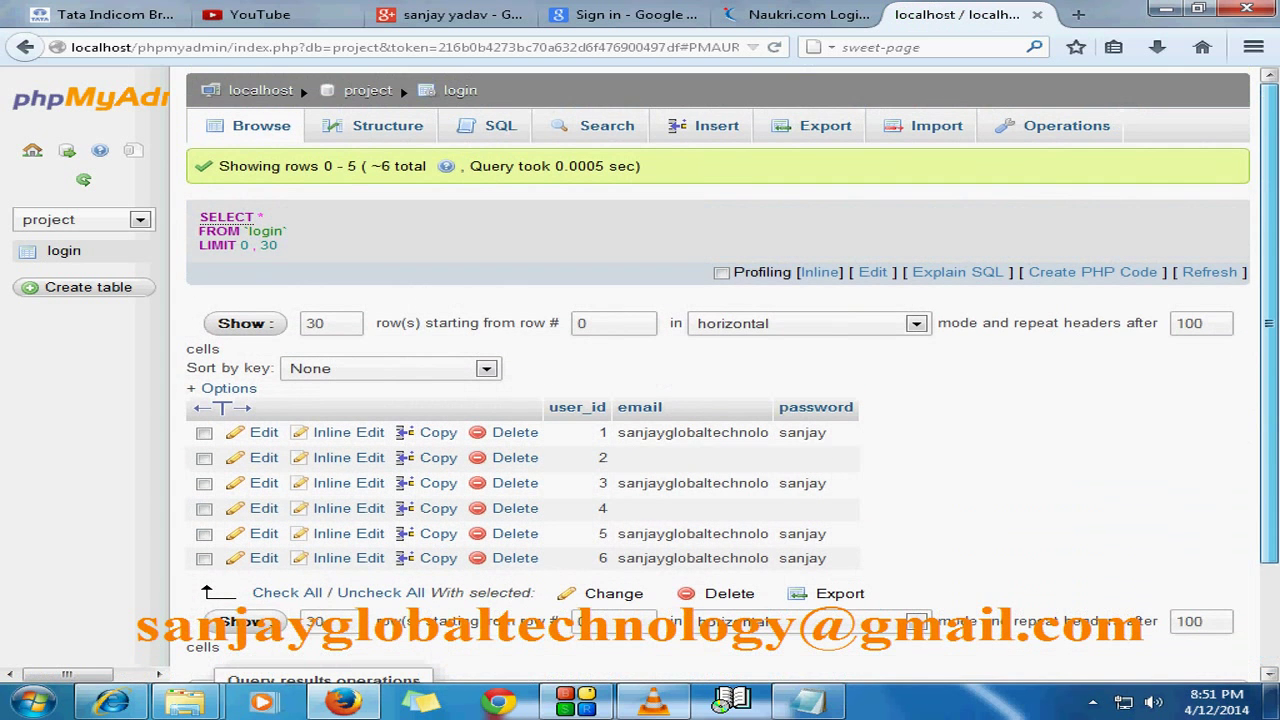
click(64, 251)
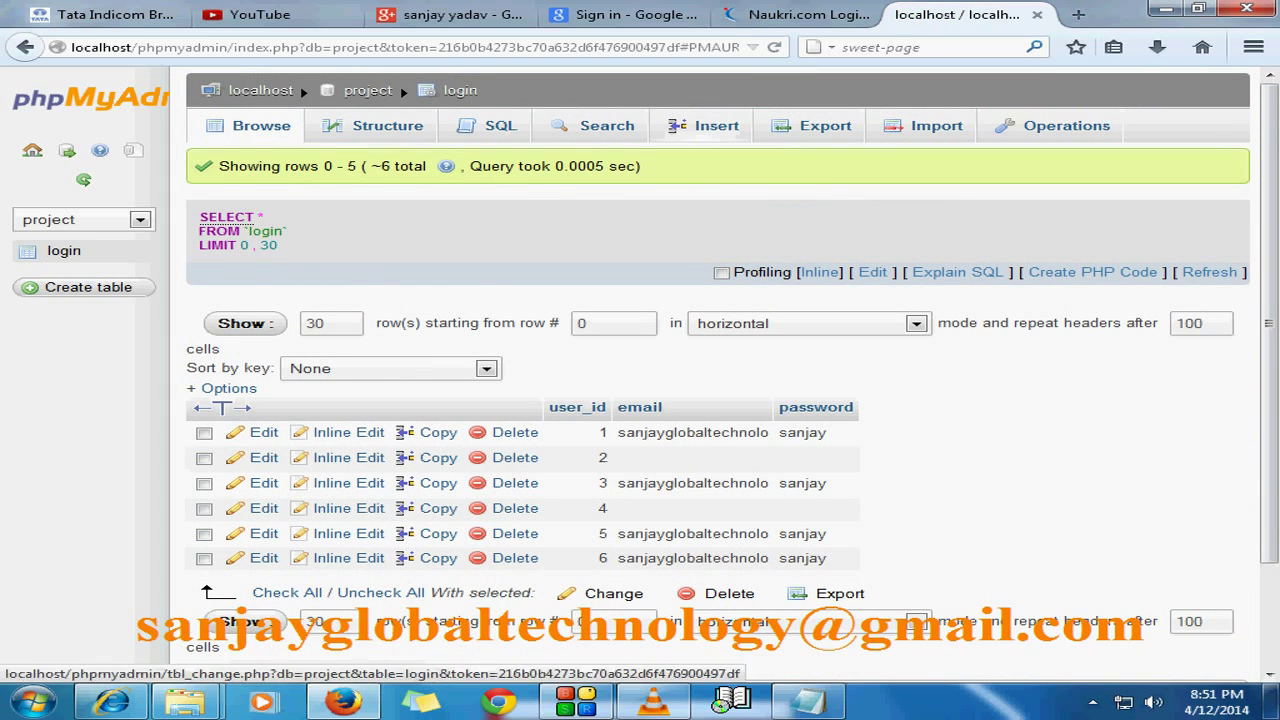
Step: Insert a single row (id 7) with the saved e-mail address and password
click(705, 125)
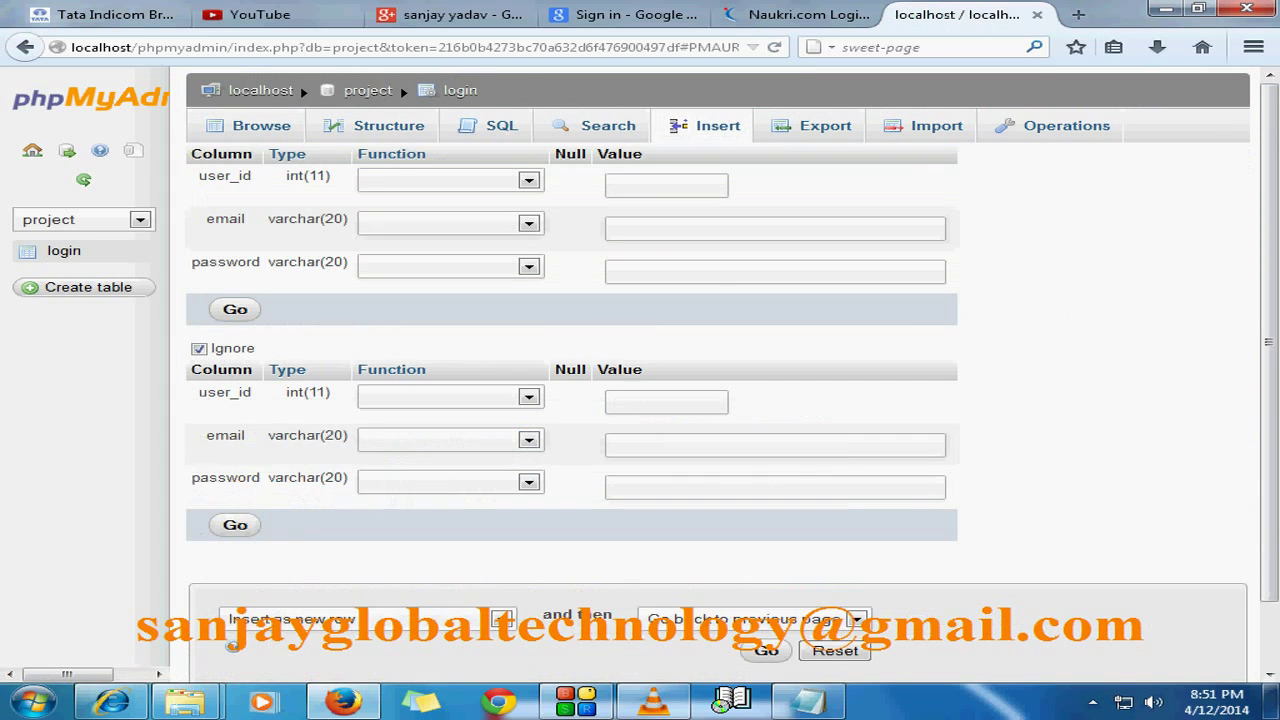
scroll(400, 86, down, 2)
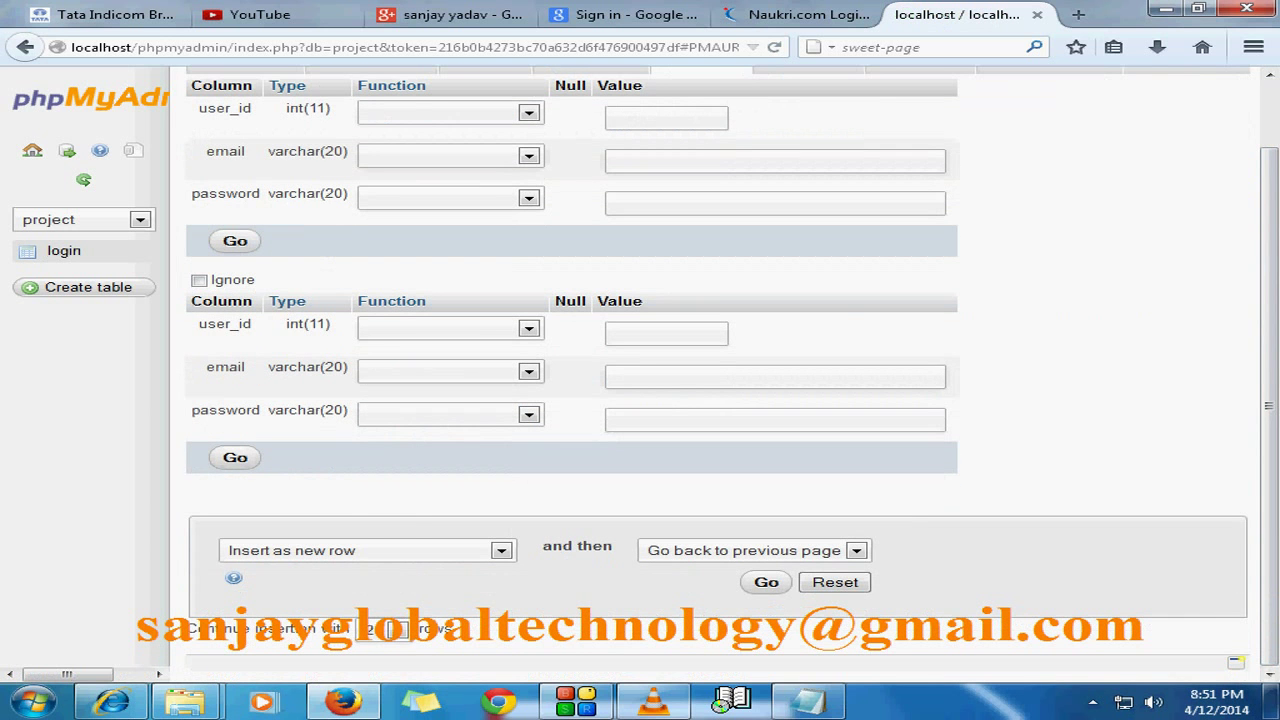
click(385, 628)
click(384, 504)
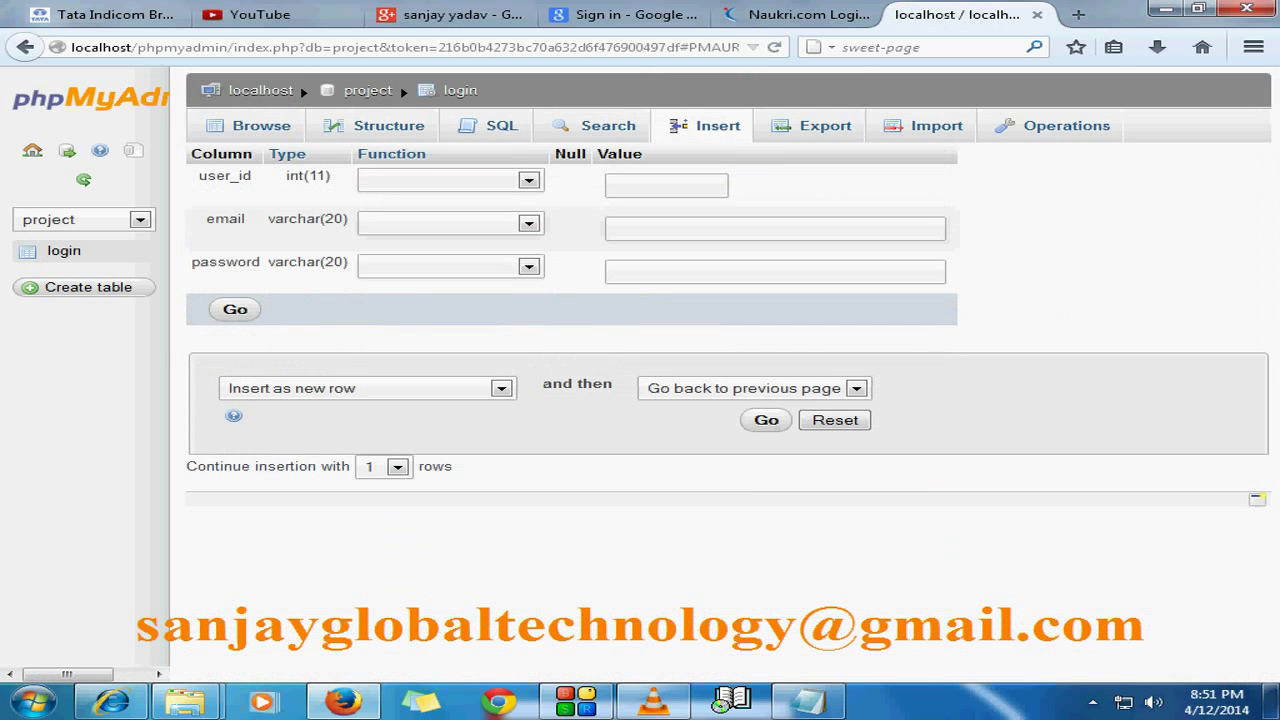
double_click(730, 230)
click(730, 252)
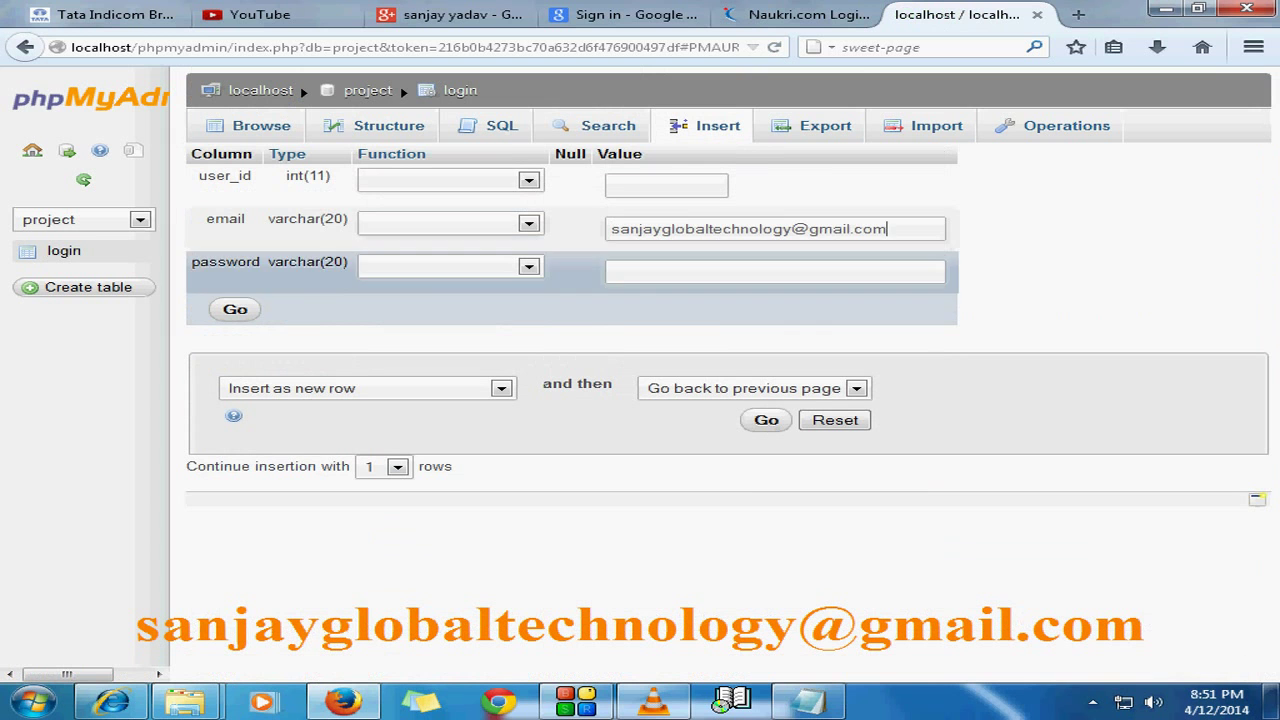
double_click(720, 273)
click(700, 295)
key(Return)
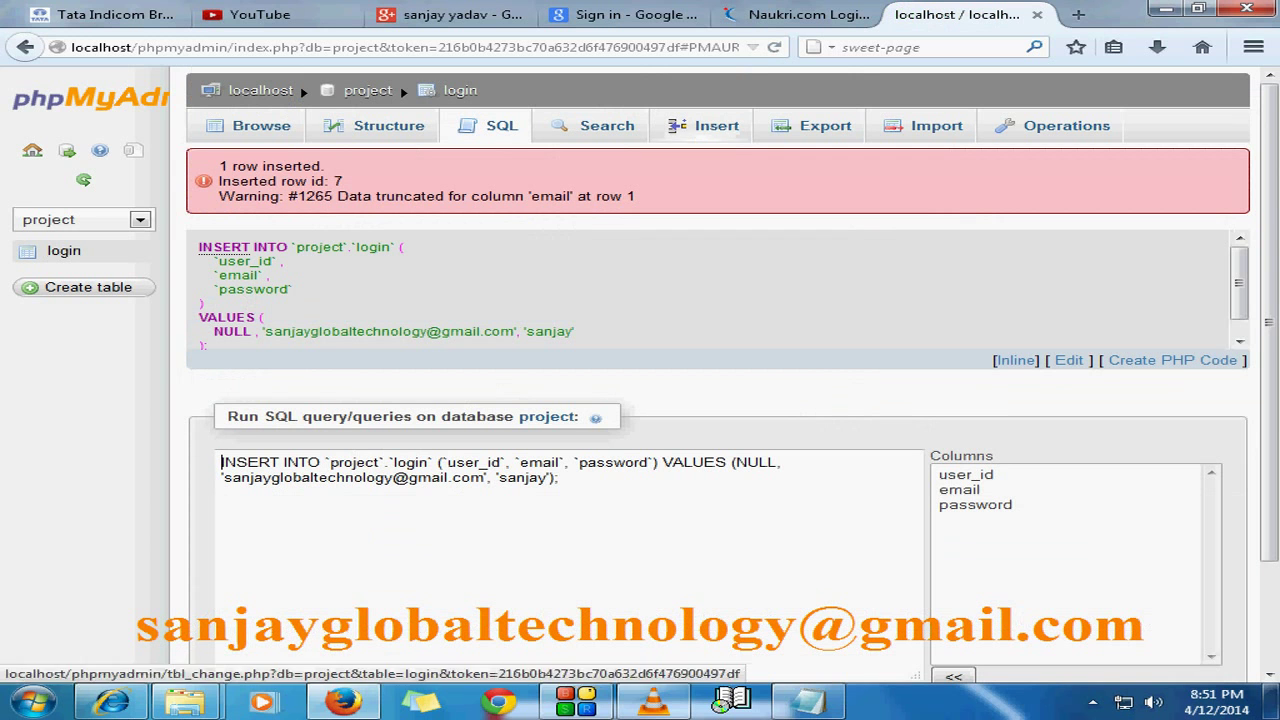
Step: Re-run the insert query to add row 8 and browse the eight rows
scroll(400, 86, down, 2)
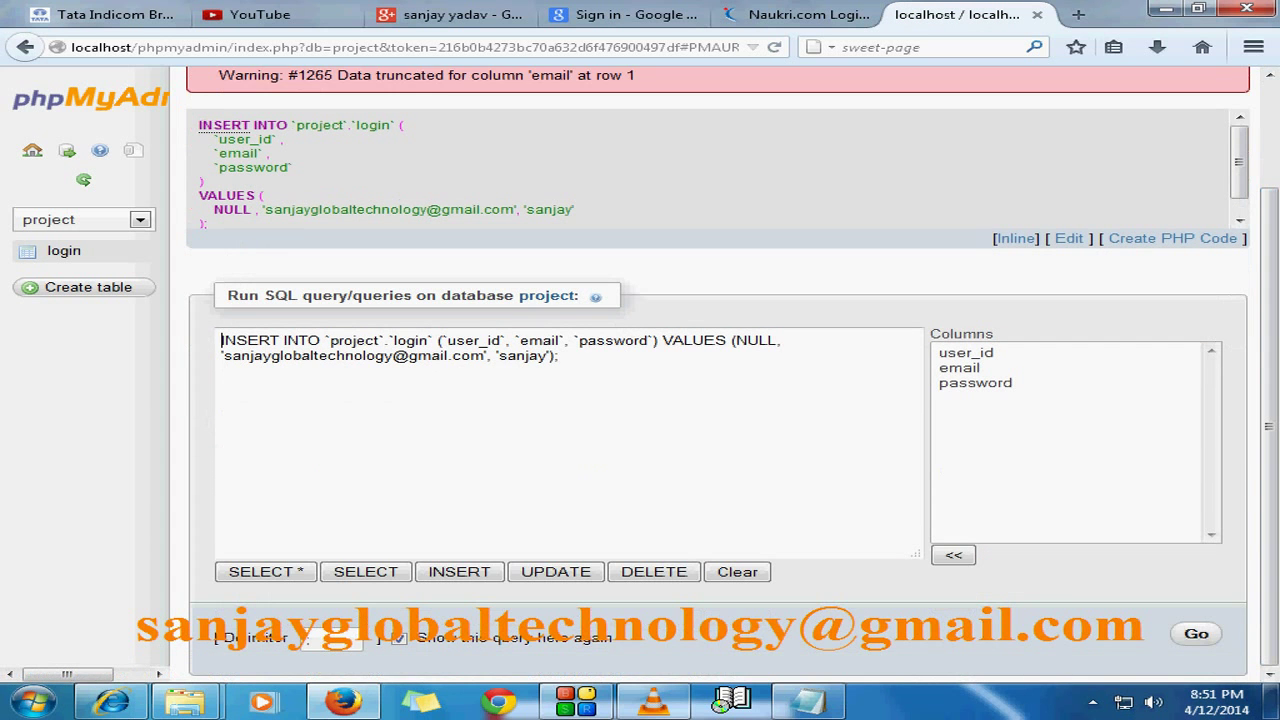
key(ctrl+Return)
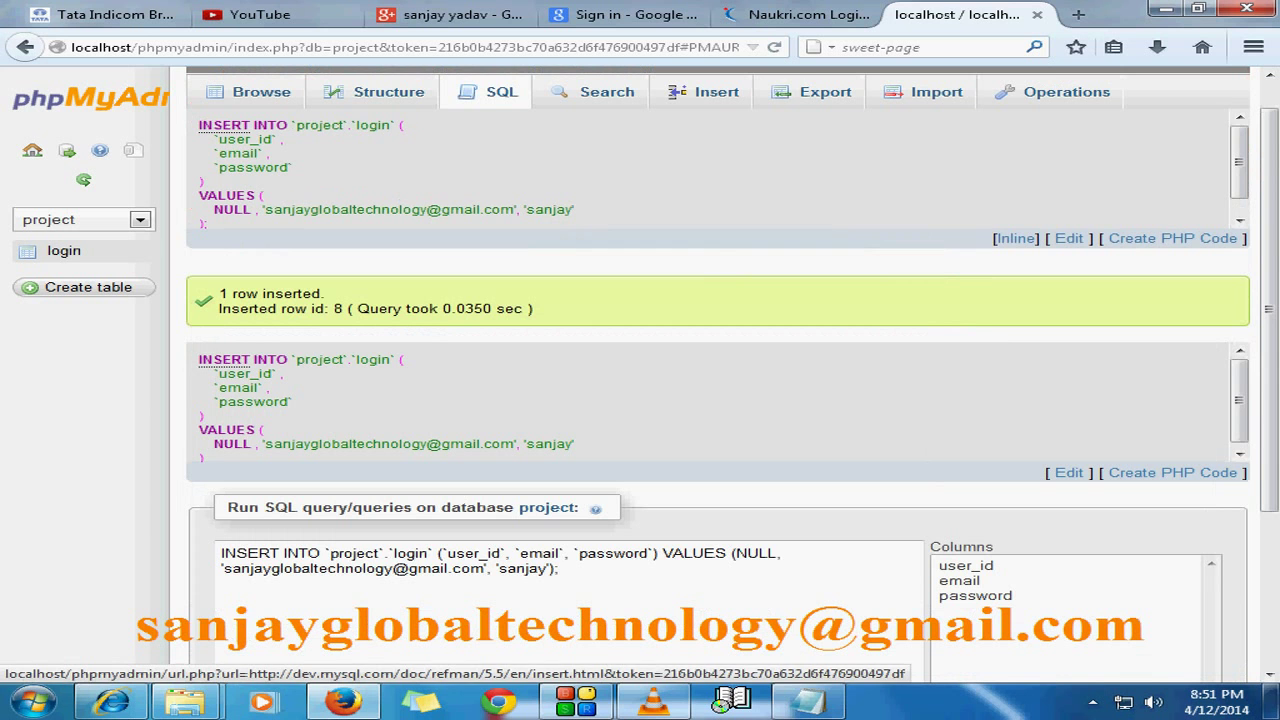
click(64, 251)
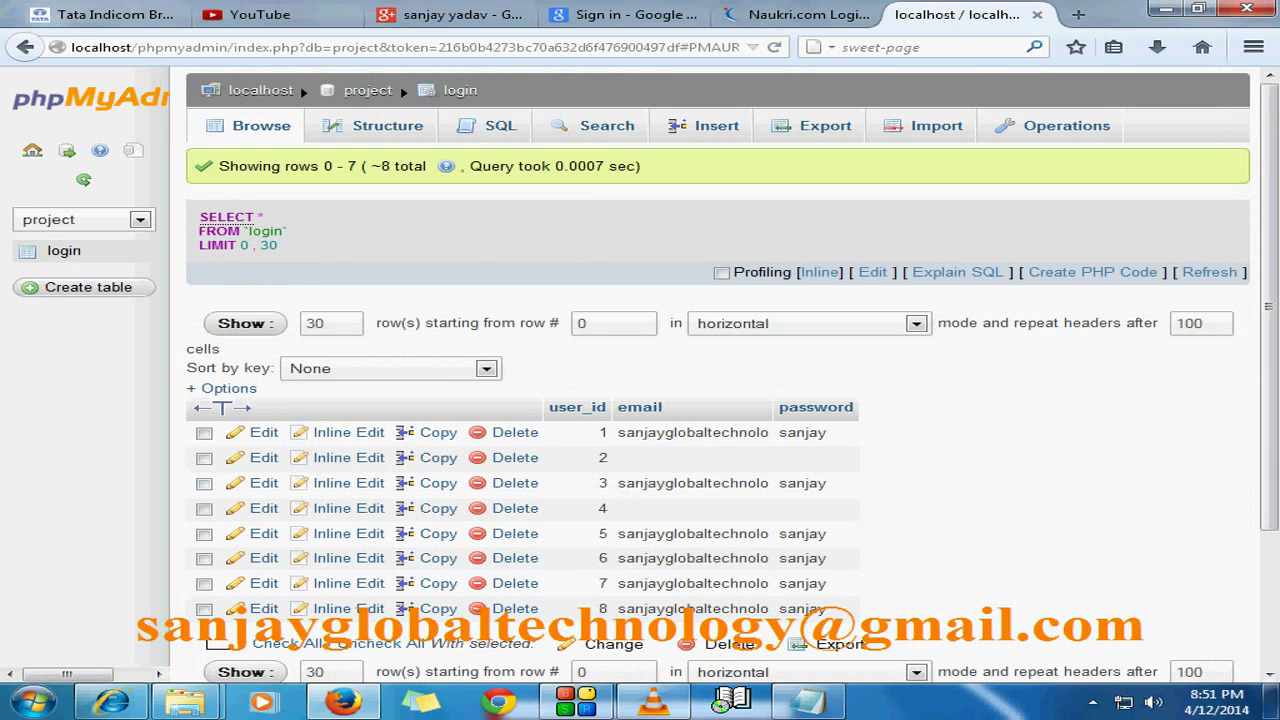
Step: Tick all eight rows in the login table and delete them
scroll(400, 86, down, 1)
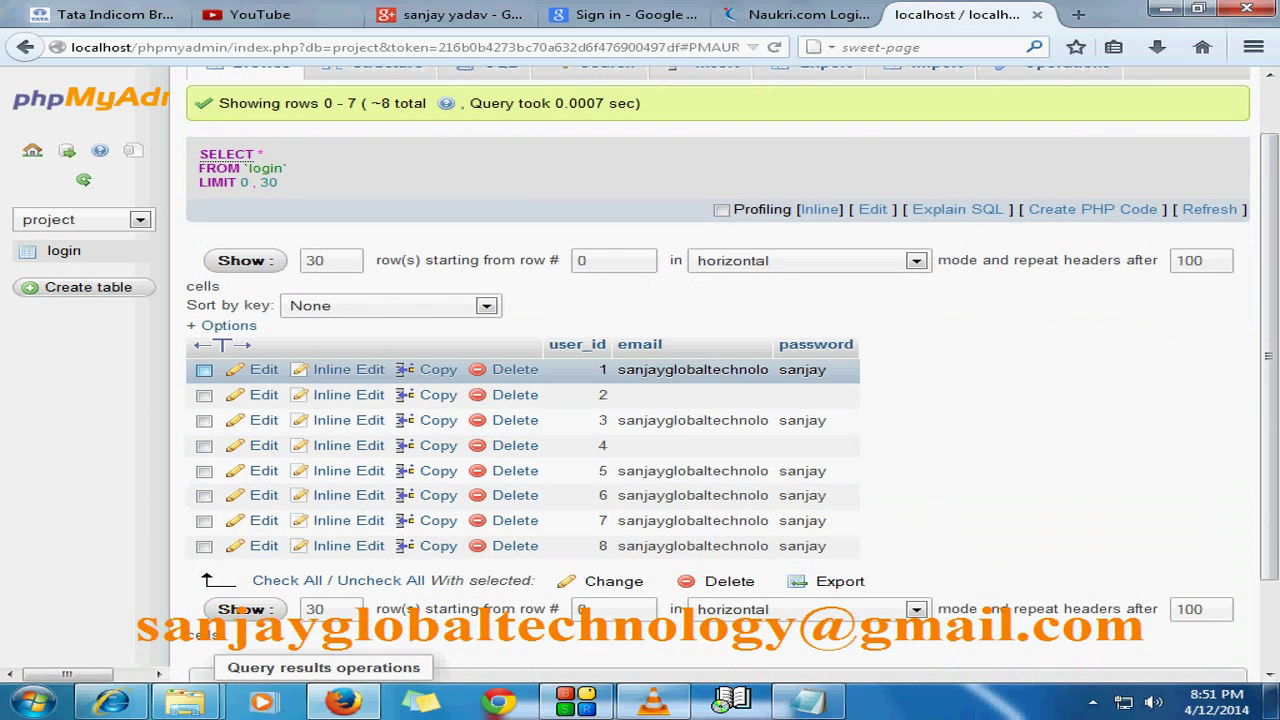
drag(204, 369, 204, 470)
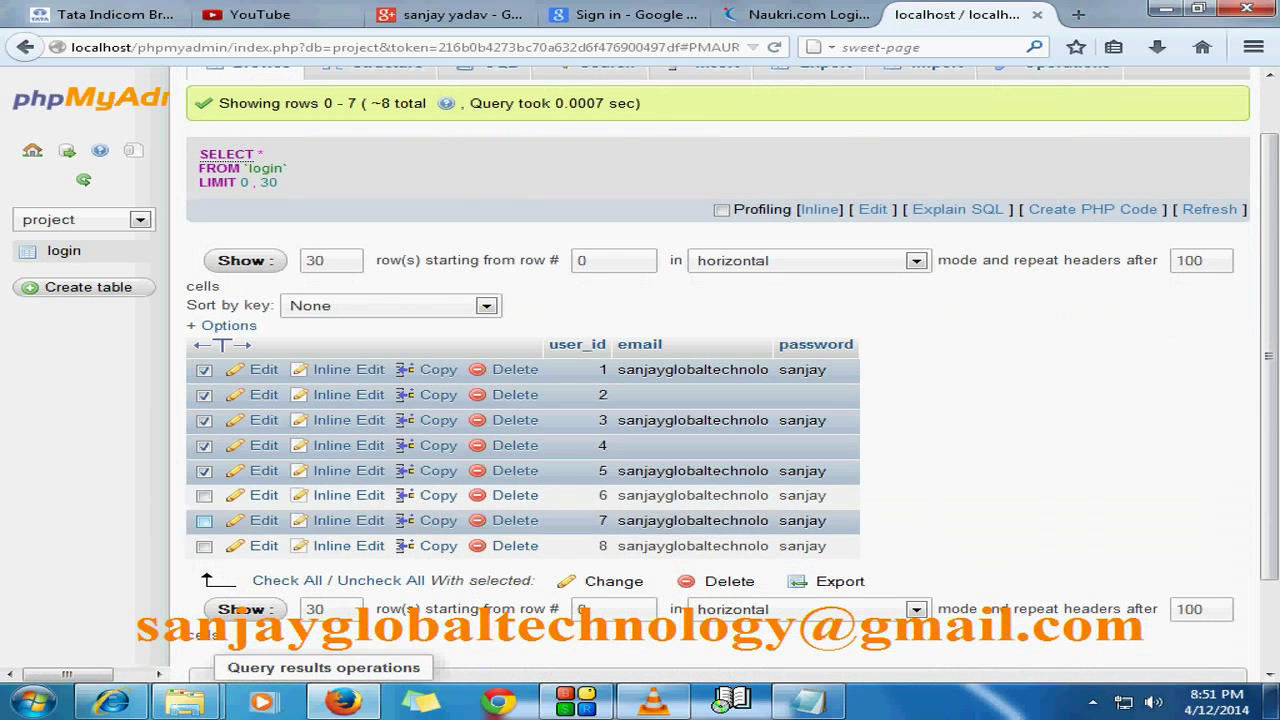
click(204, 520)
click(204, 545)
click(204, 495)
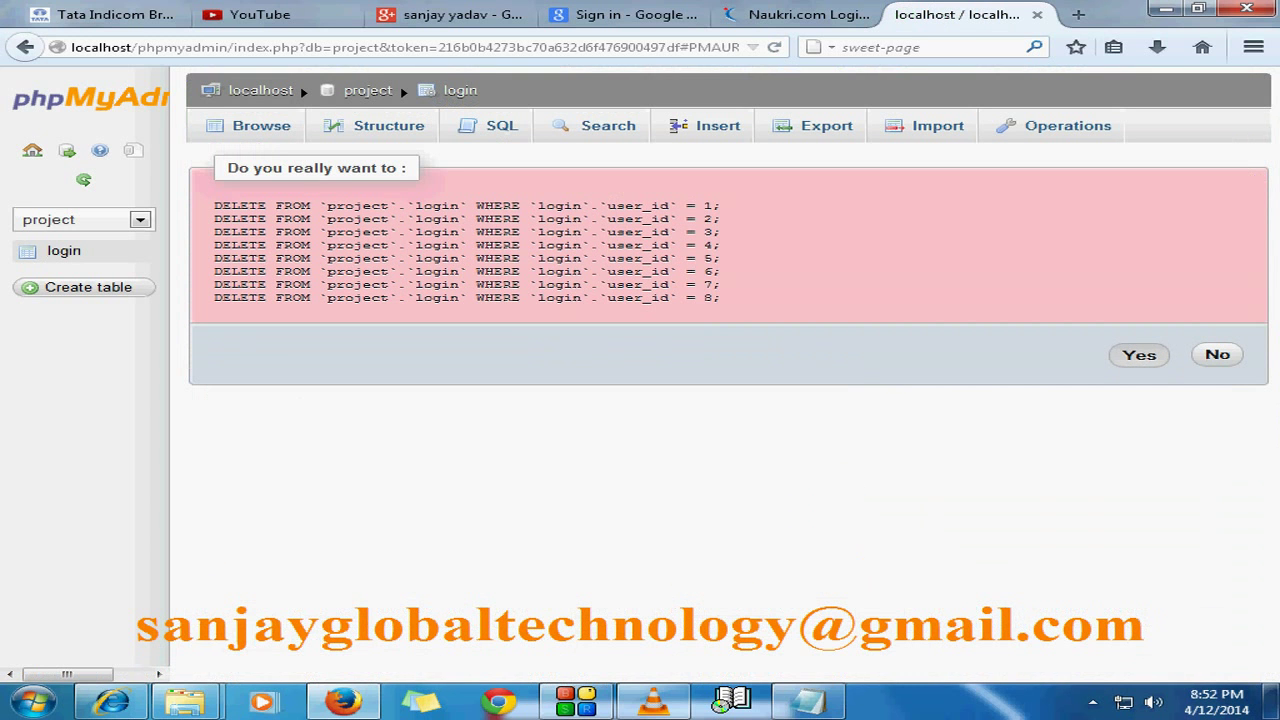
click(1139, 355)
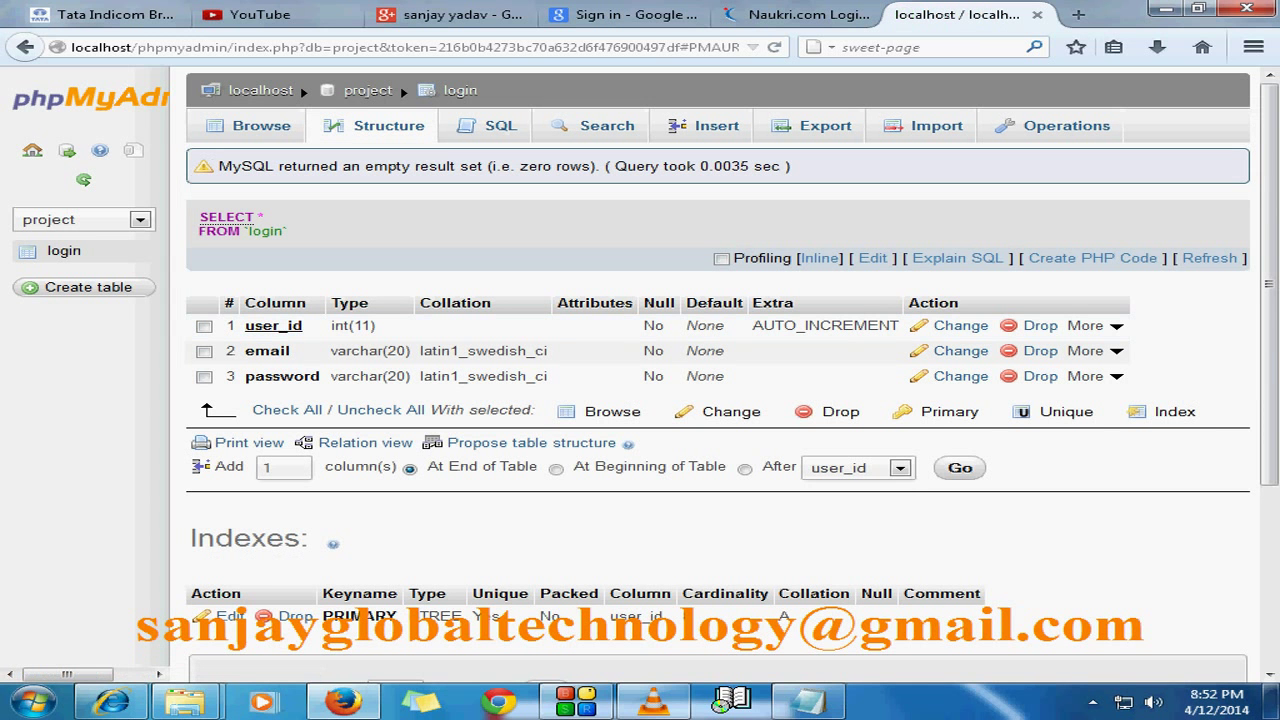
click(716, 125)
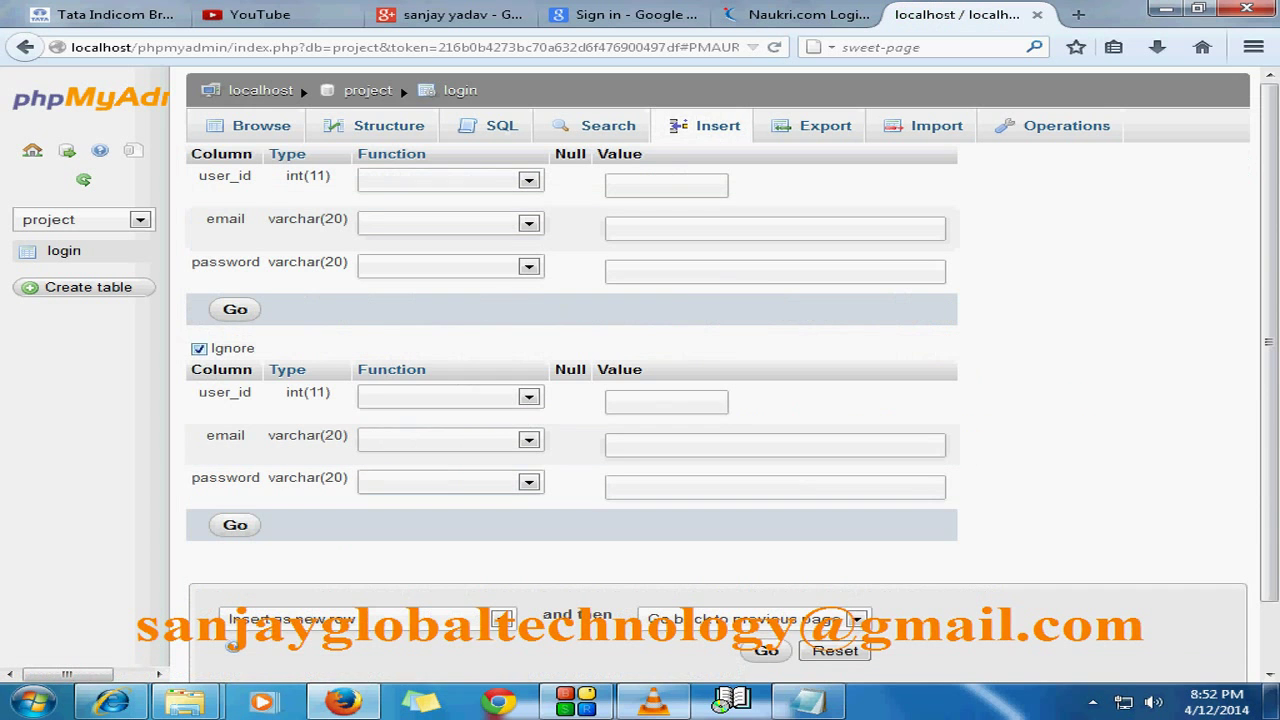
Step: Insert one row (id 9) with the saved e-mail and password chosen from suggestions
scroll(640, 360, down, 1)
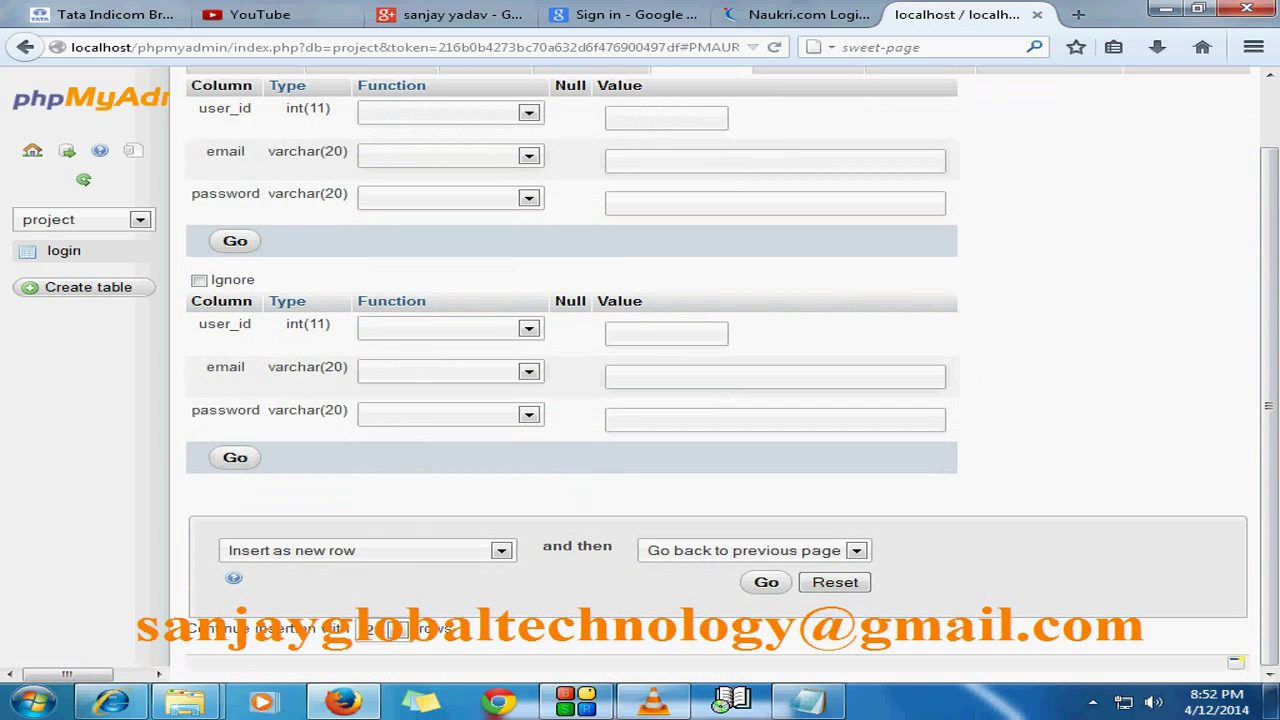
click(390, 628)
click(372, 503)
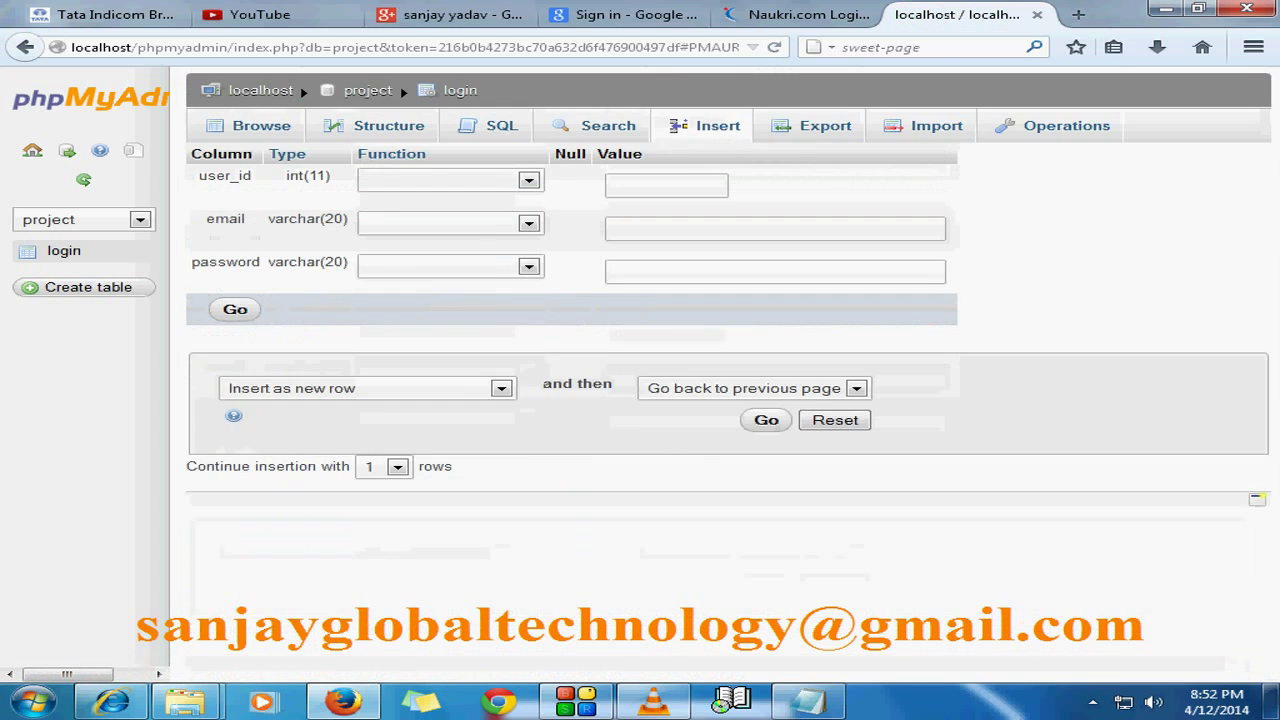
click(775, 229)
key(Down)
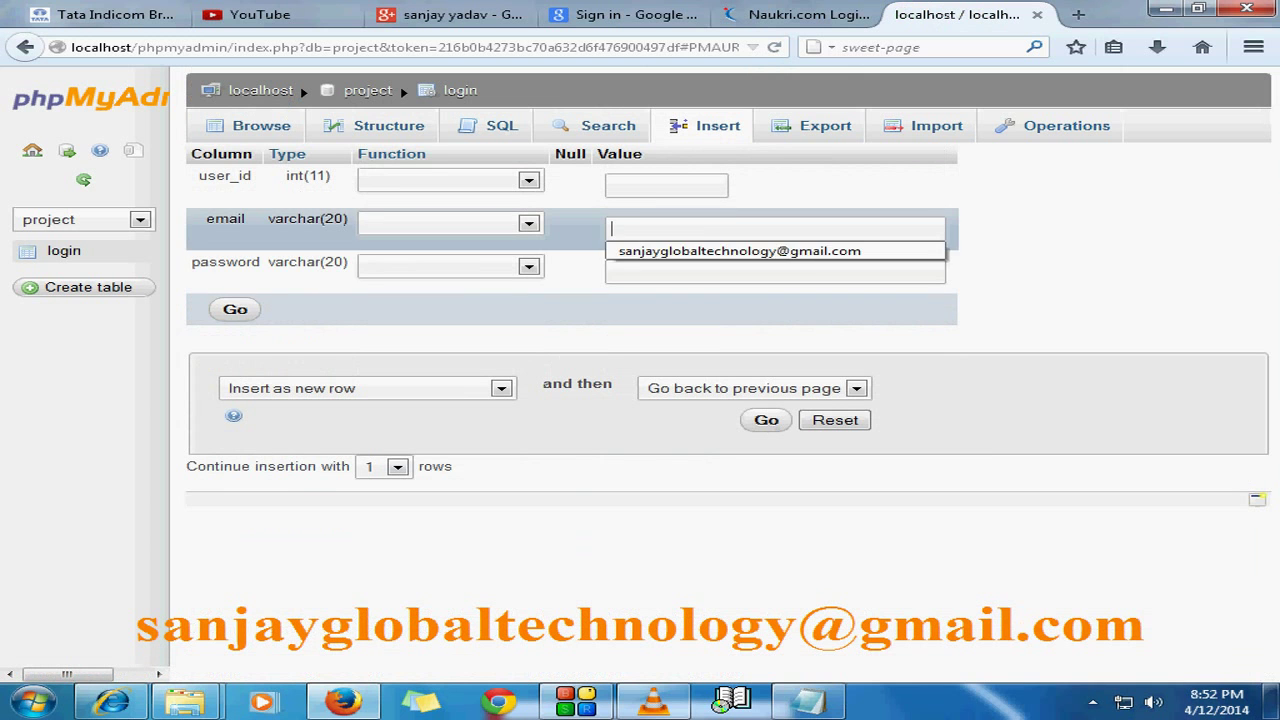
key(Return)
key(Tab)
key(Down)
key(Return)
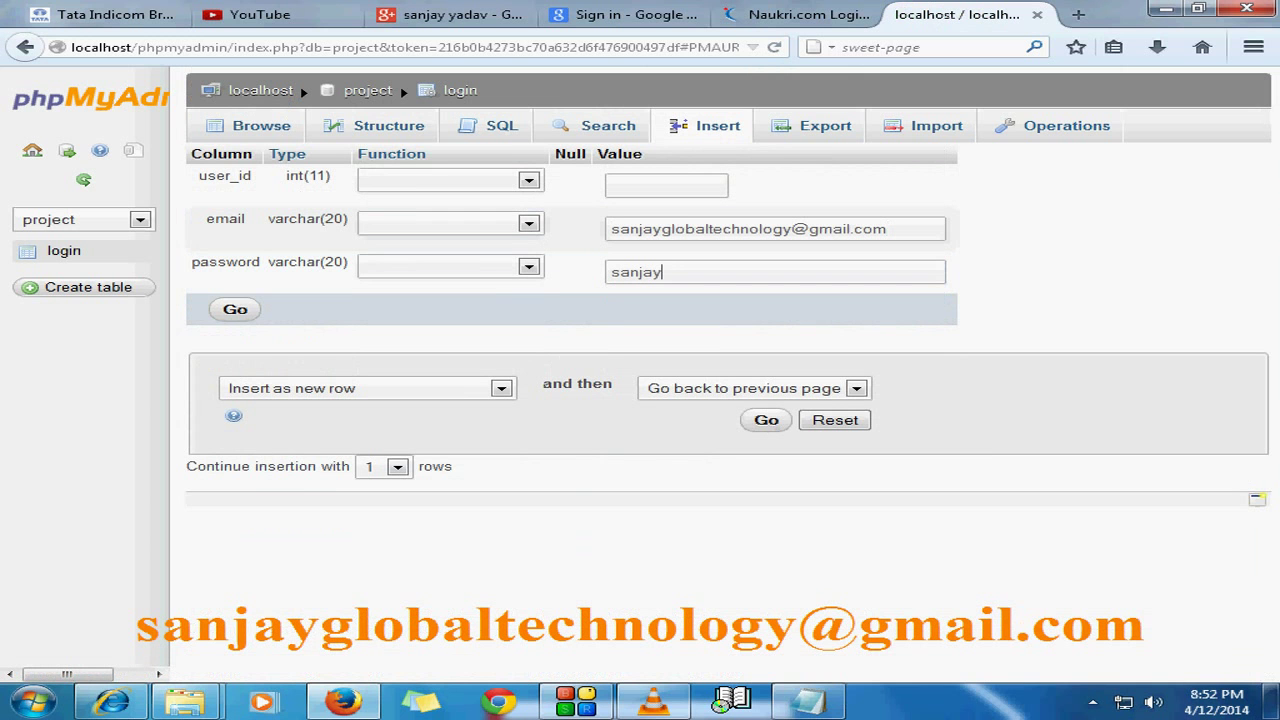
key(Return)
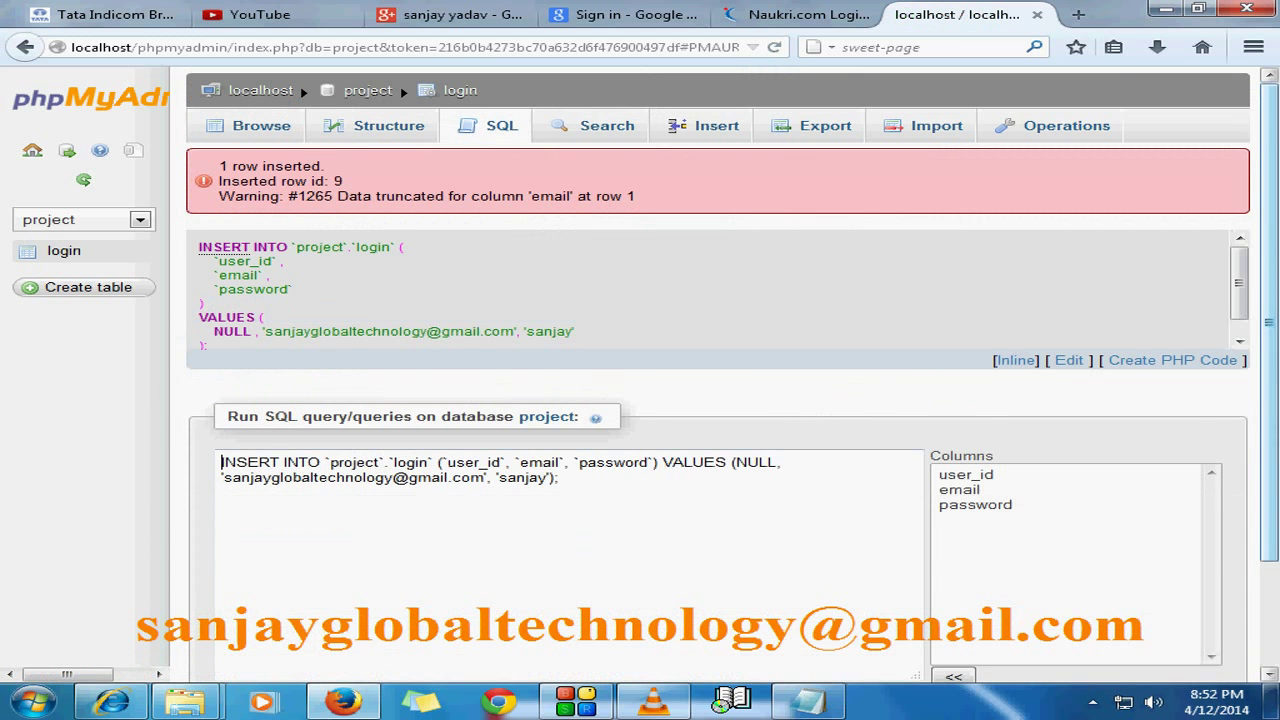
Step: Re-run the insert query to add row 10 and view the table's rows
scroll(400, 86, down, 2)
click(1196, 634)
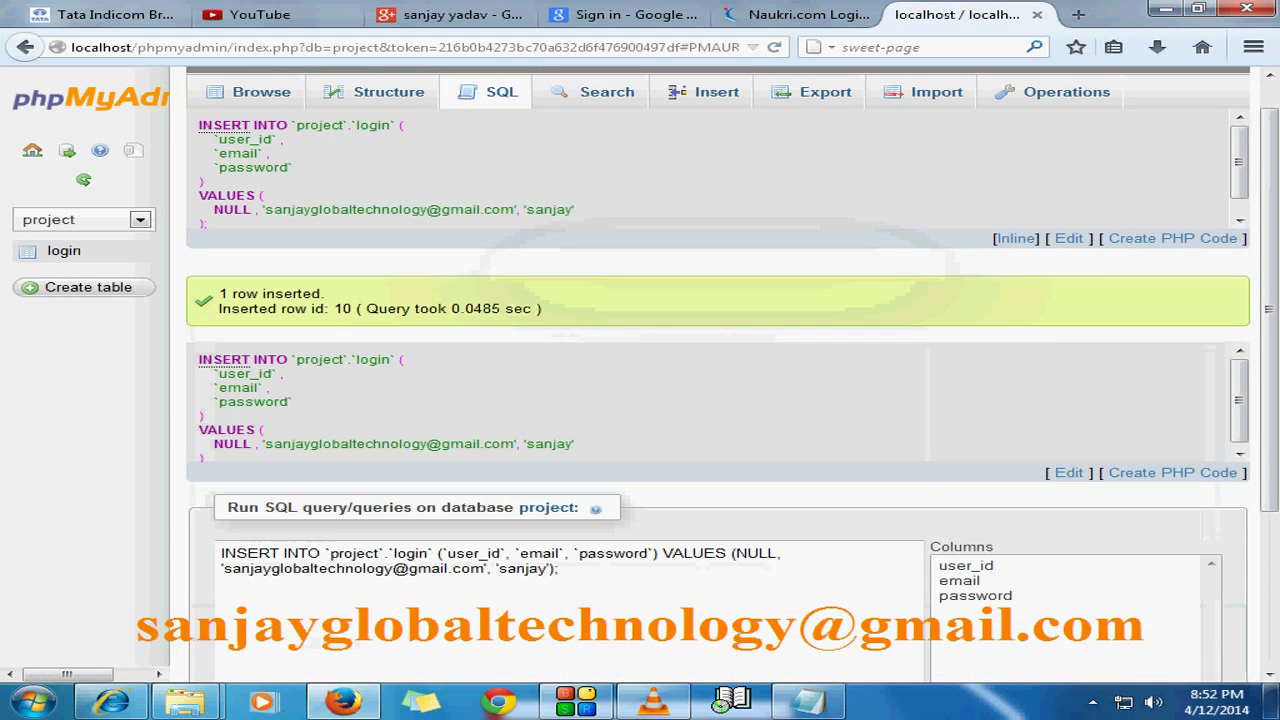
click(255, 91)
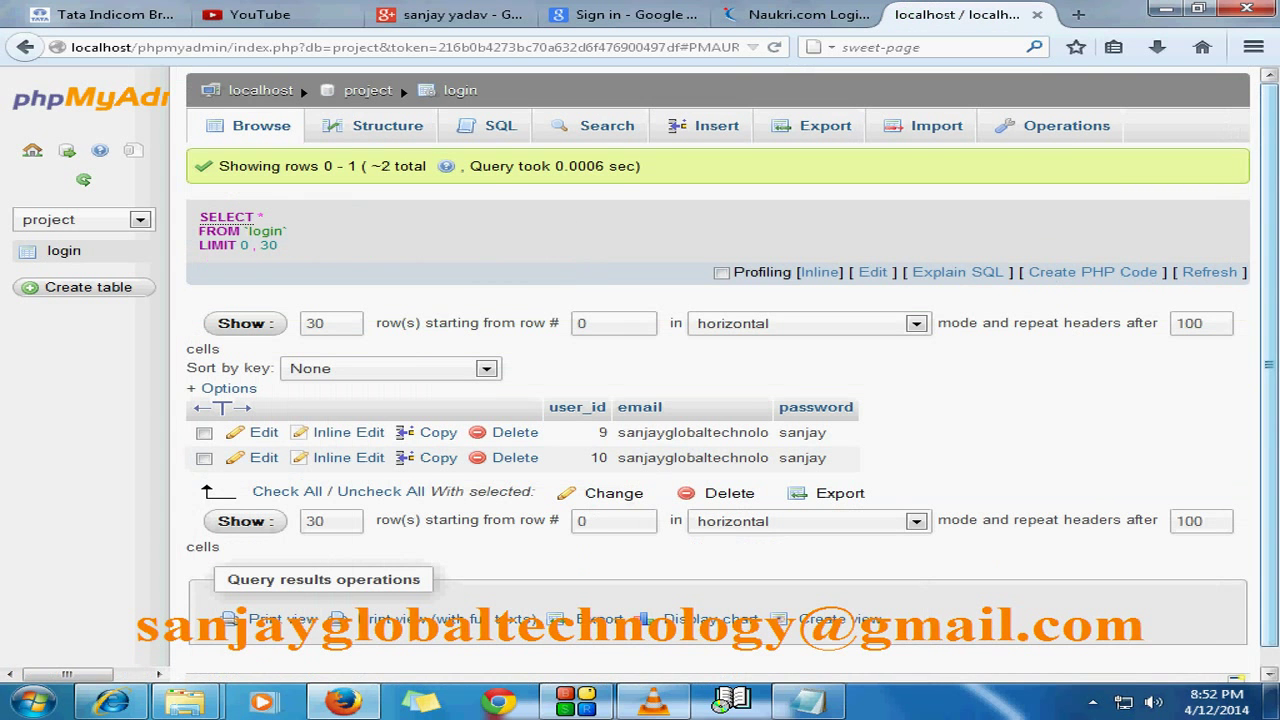
Step: Scroll the login table to check that only rows 9 and 10 remain
scroll(400, 86, down, 1)
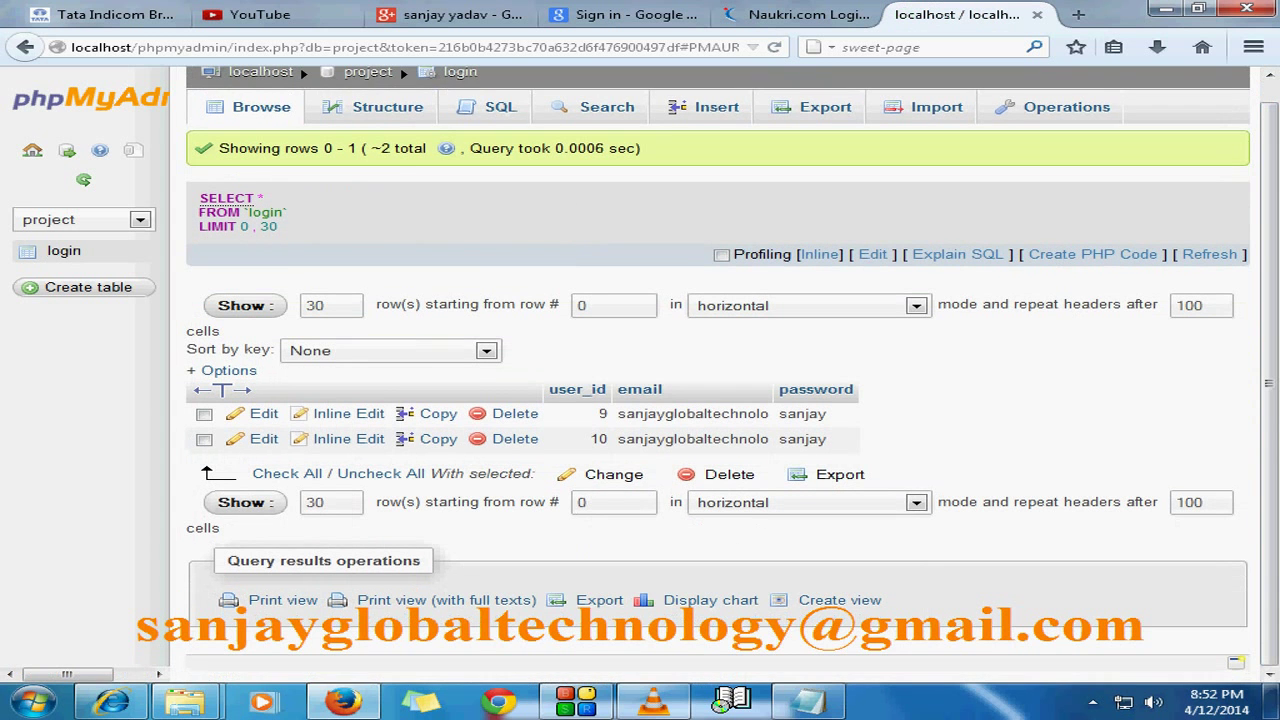